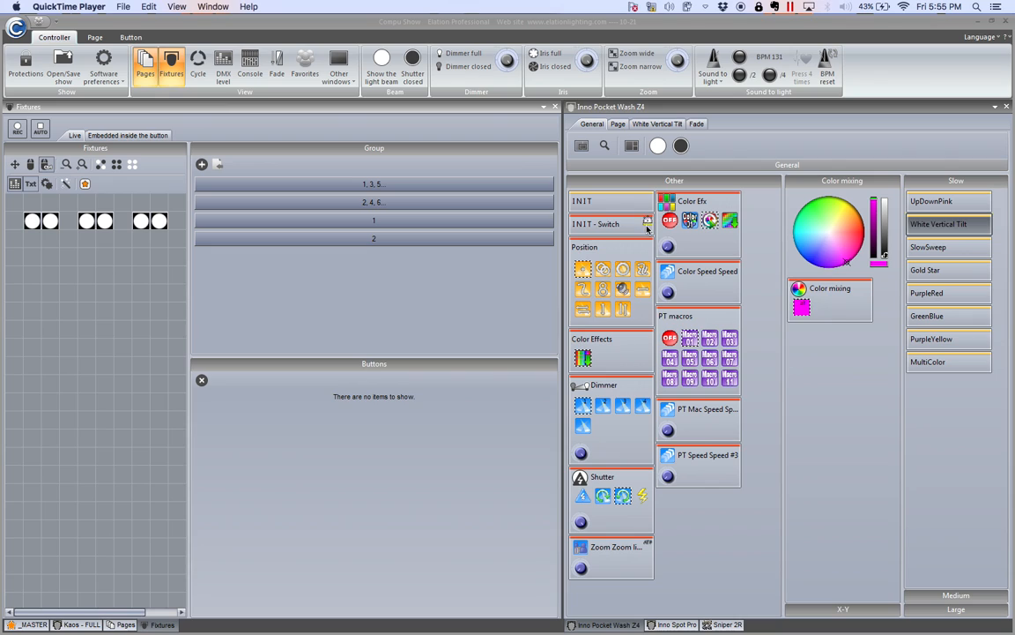
Activate the UpDownPink scene and open its time trigger schedule in a maximized settings window.
left_click(926, 226)
left_click(917, 202)
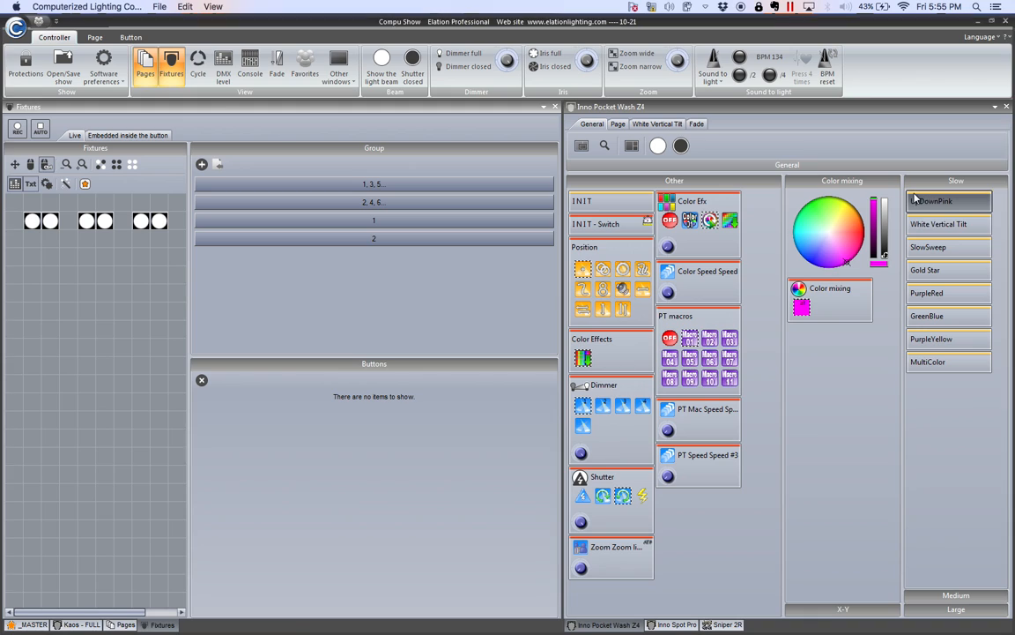
right_click(916, 202)
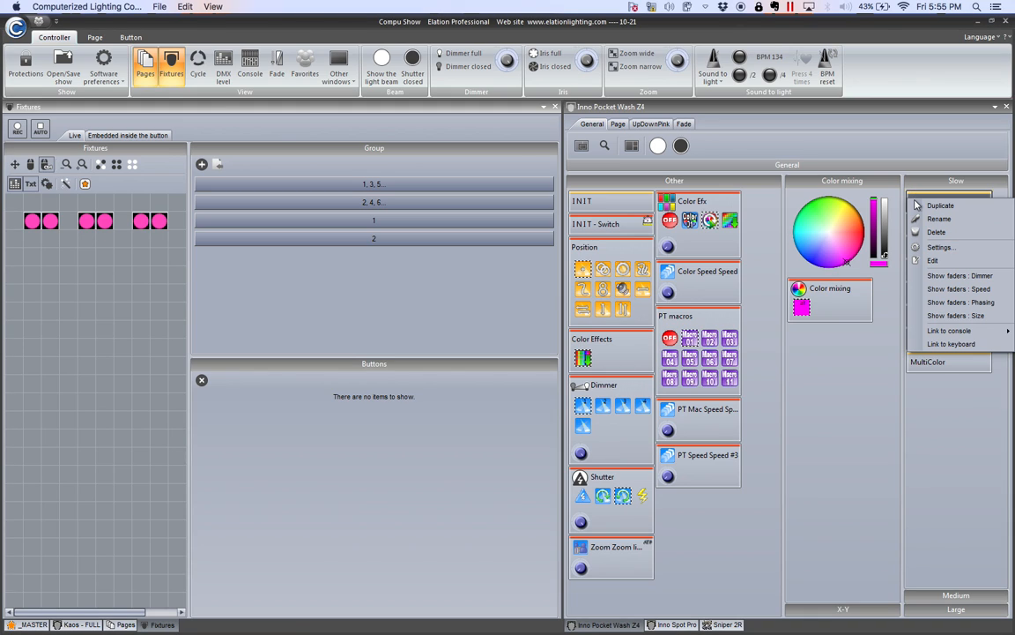
left_click(936, 249)
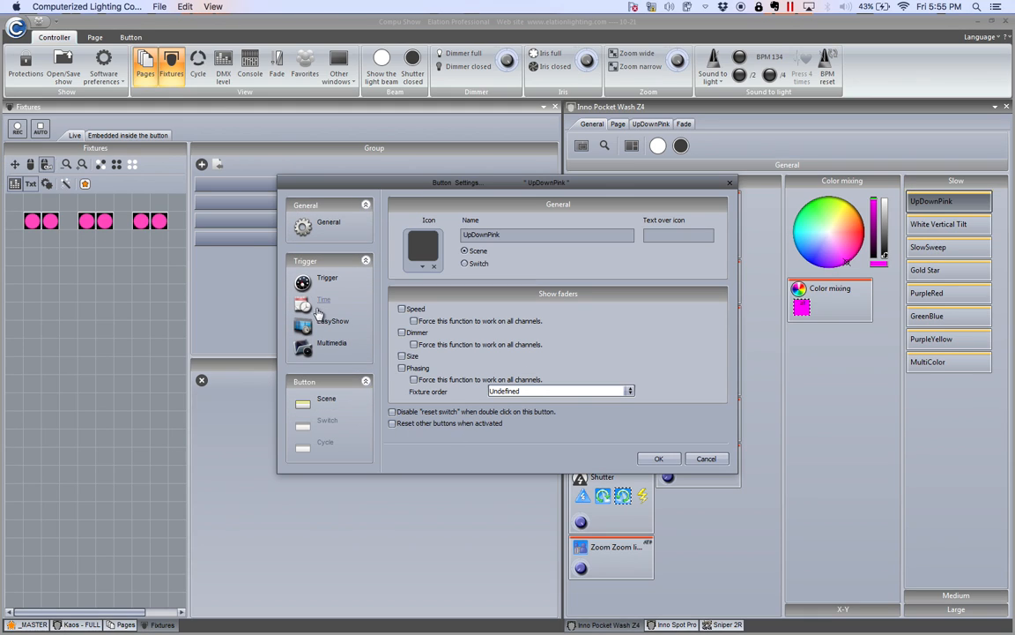
left_click(322, 301)
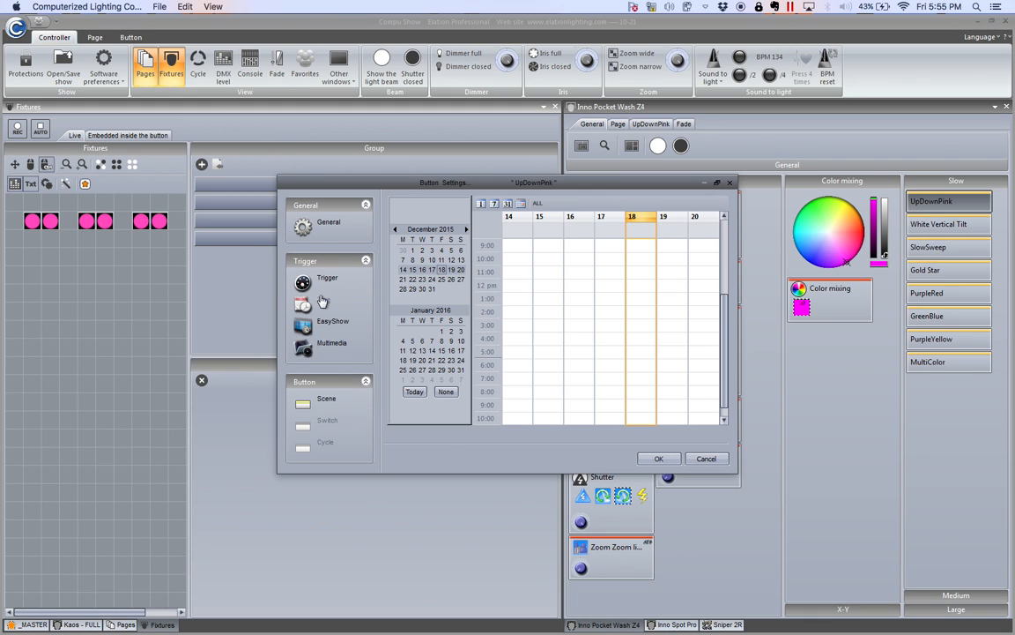
left_click(716, 183)
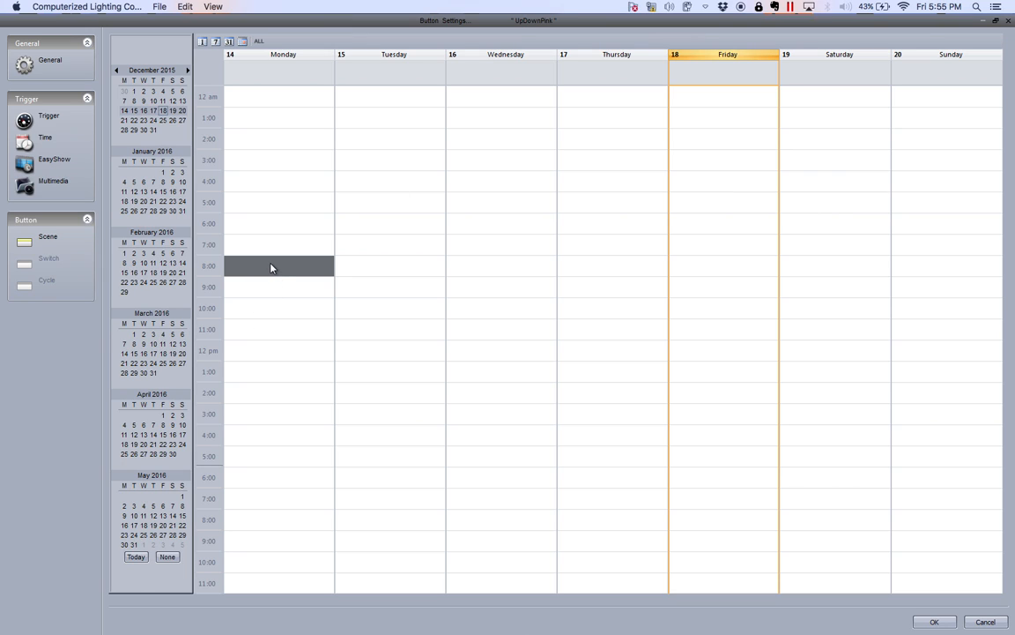
double_click(256, 225)
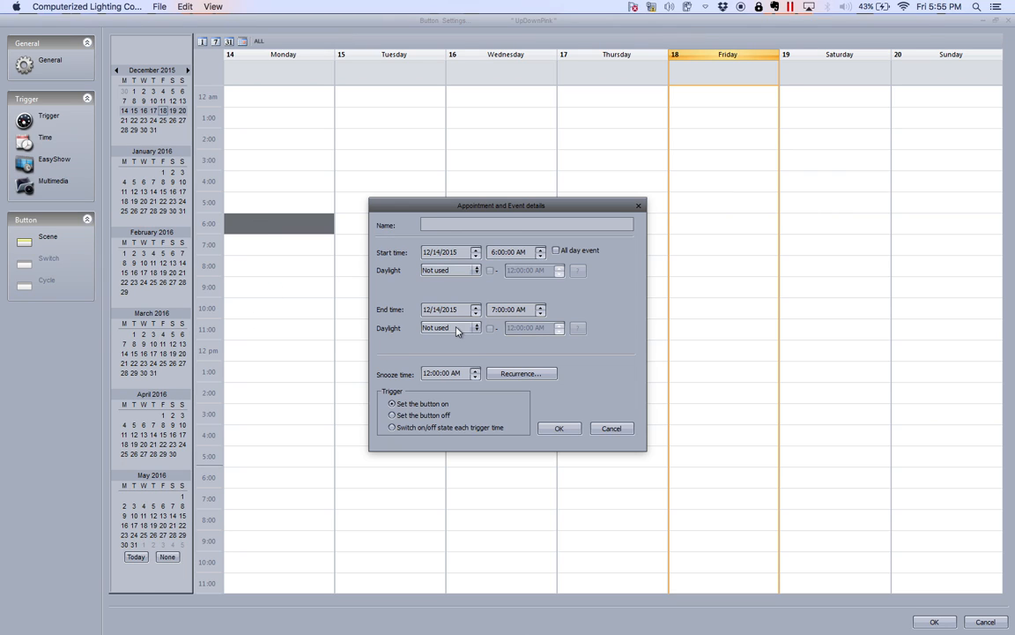
type("Trigger")
left_click(618, 428)
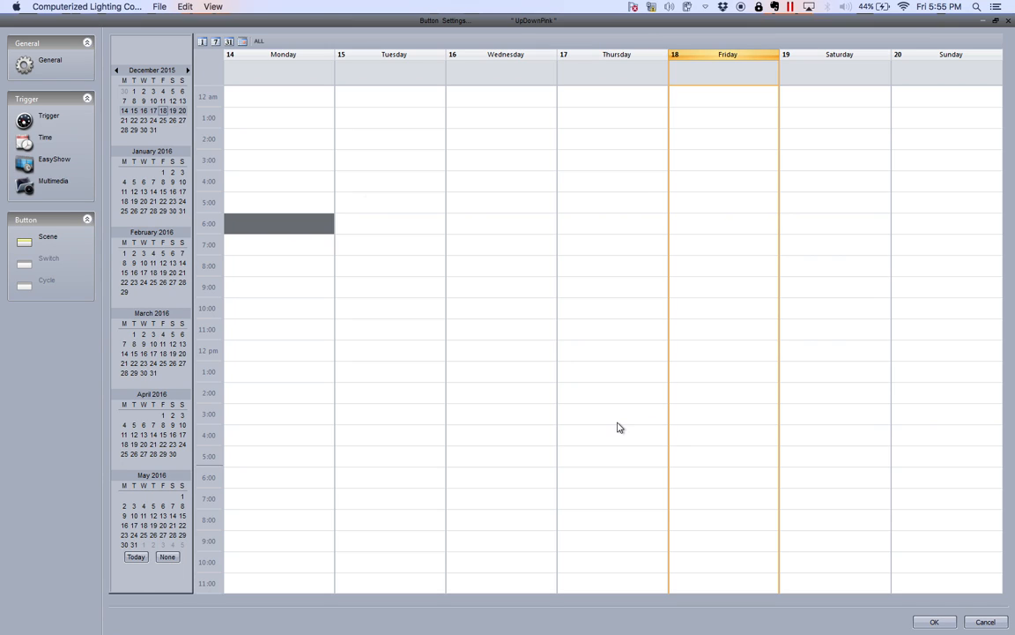
Add an event named "Trigger" on Friday 12/18/2015 from 5:57 PM to 7:00 PM and save the button settings.
double_click(692, 224)
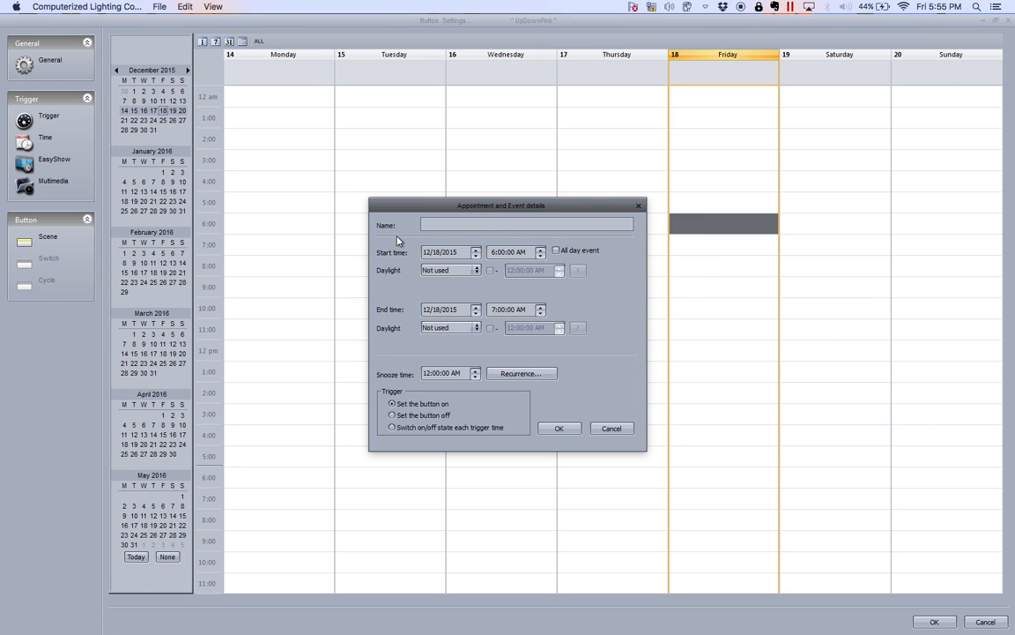
type("Triggerp")
left_click(522, 311)
type("p")
left_click(494, 253)
type("5")
left_click(558, 428)
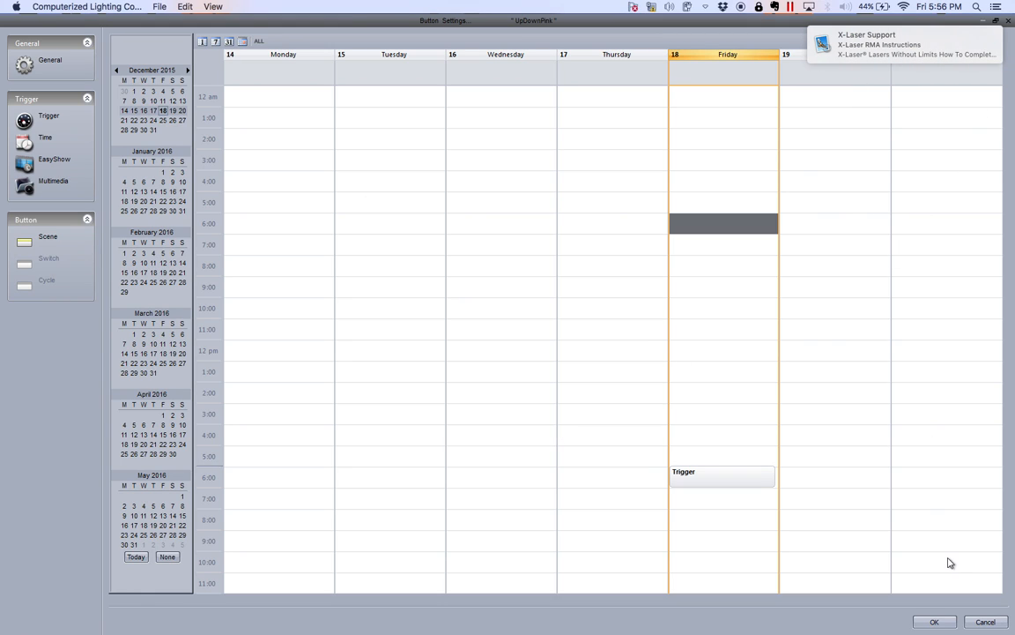
left_click(934, 622)
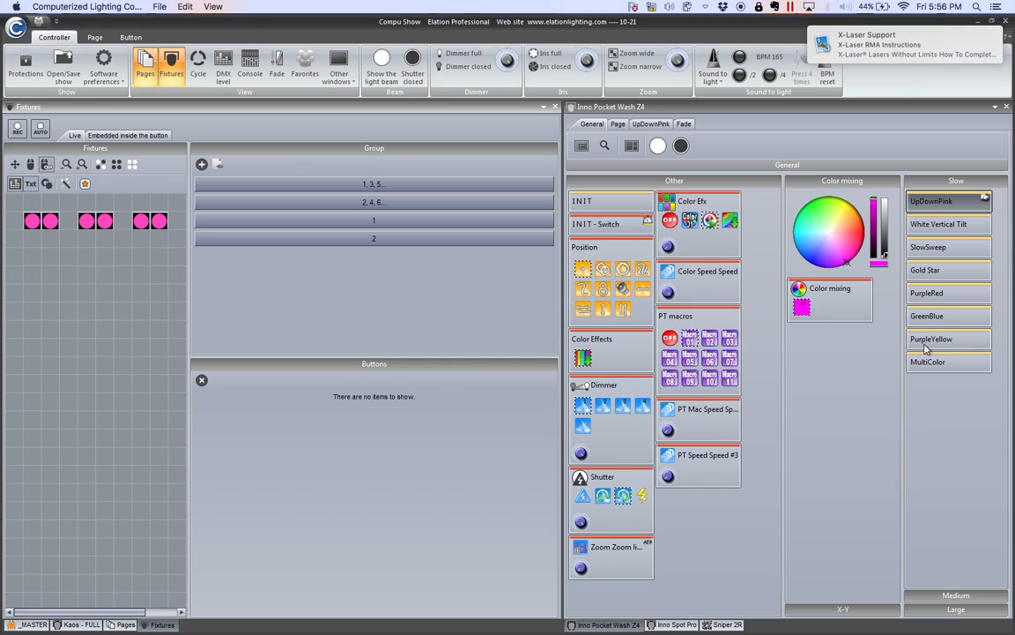
Turn off the computer's Wi-Fi and activate the White Vertical Tilt scene.
left_click(904, 7)
left_click(903, 32)
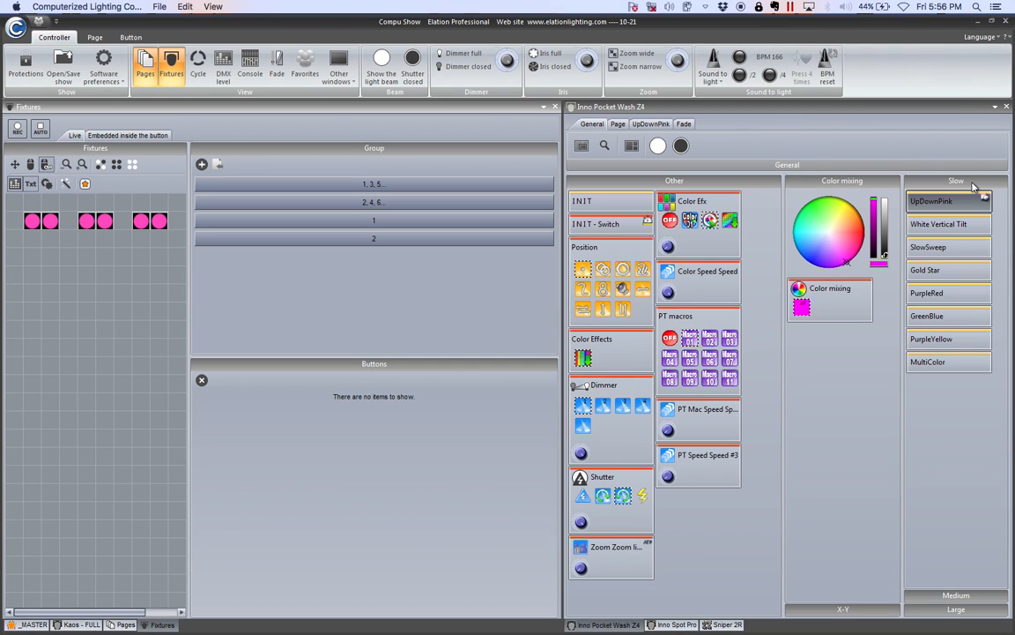
left_click(943, 225)
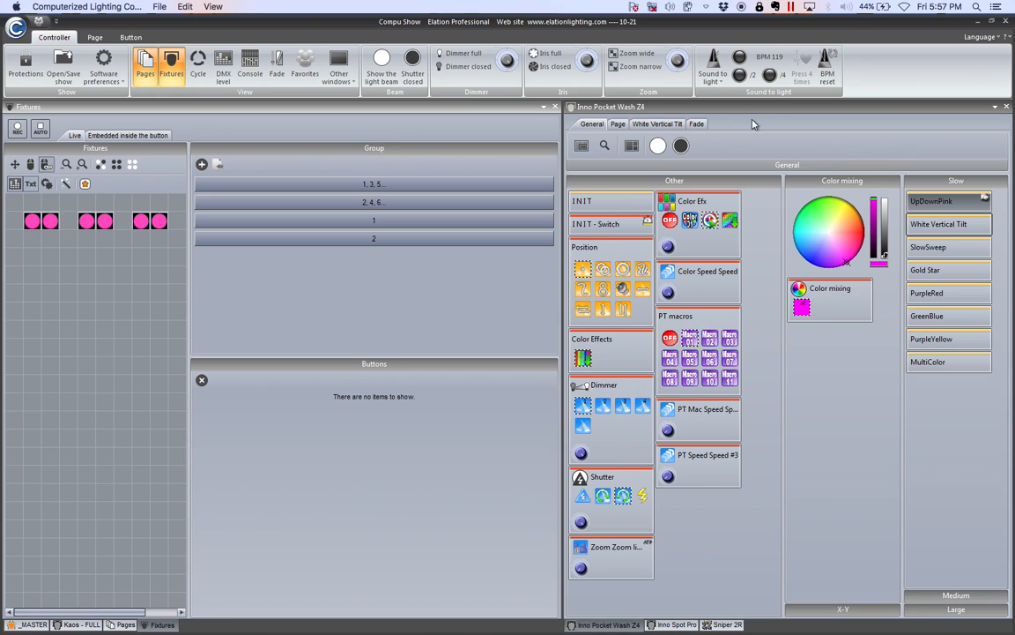
Reopen UpDownPink's time schedule and open the recurrence settings of Friday's Trigger event.
right_click(934, 203)
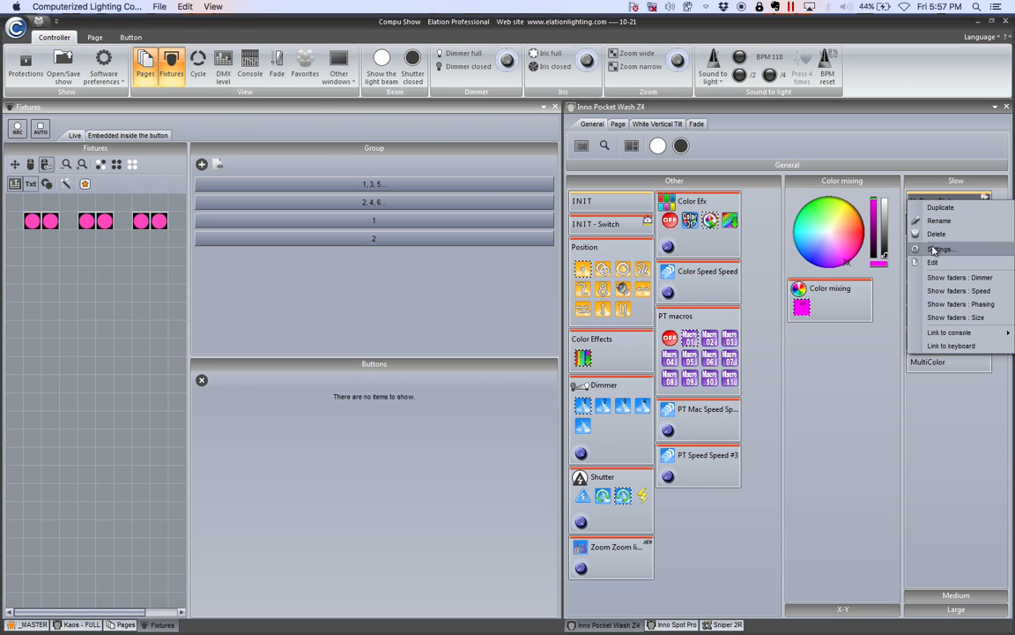
left_click(868, 225)
left_click(328, 280)
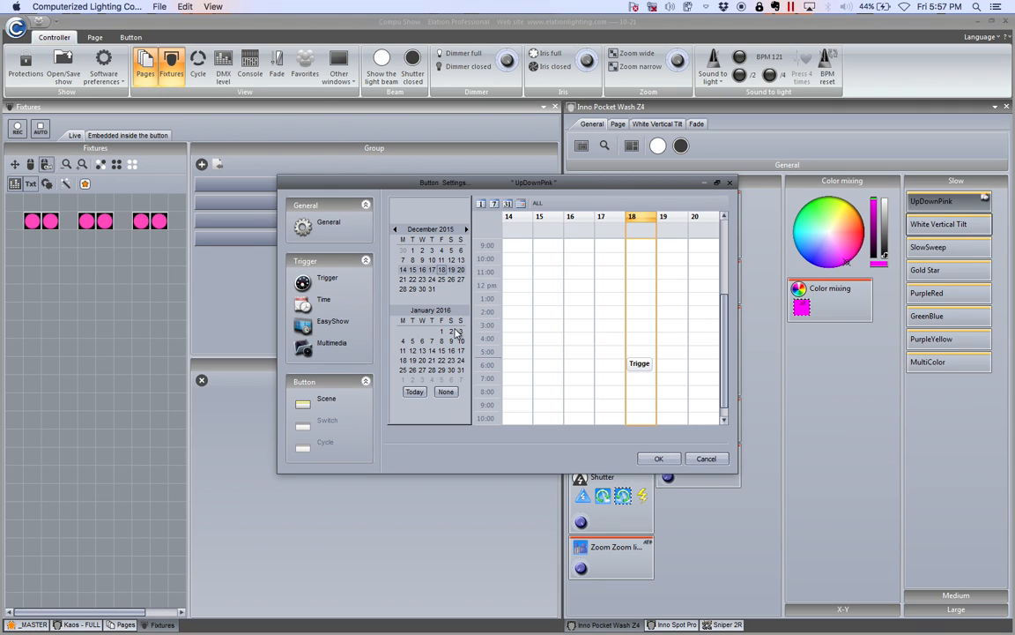
left_click(717, 182)
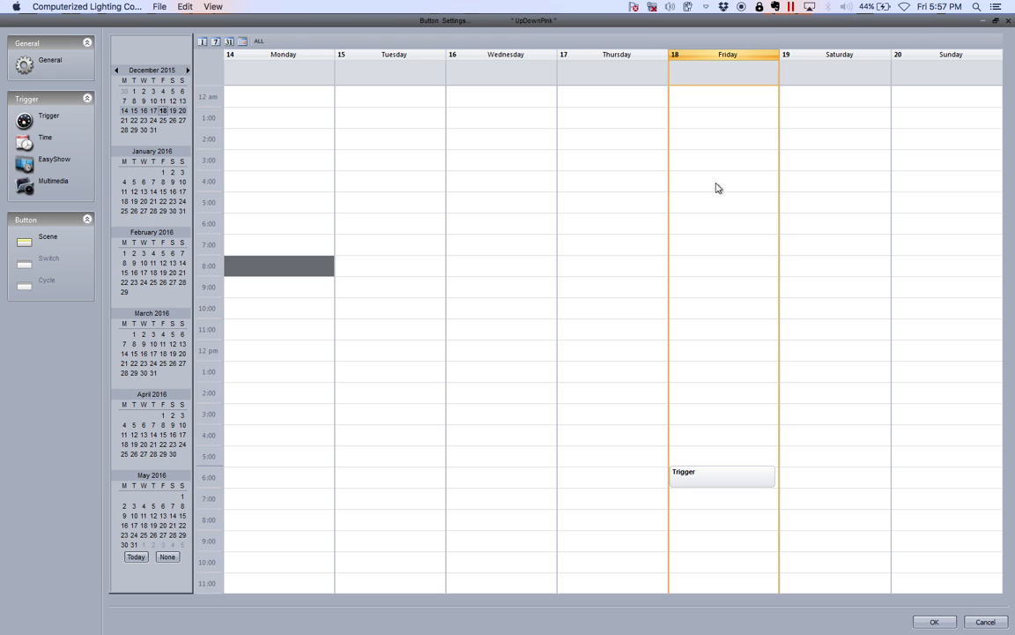
double_click(690, 484)
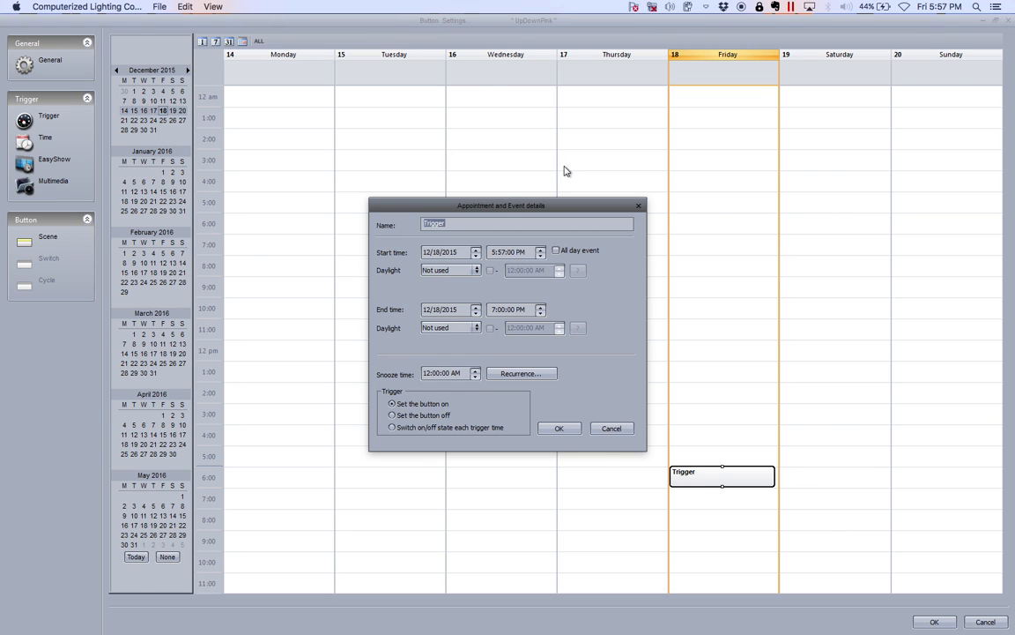
left_click(510, 378)
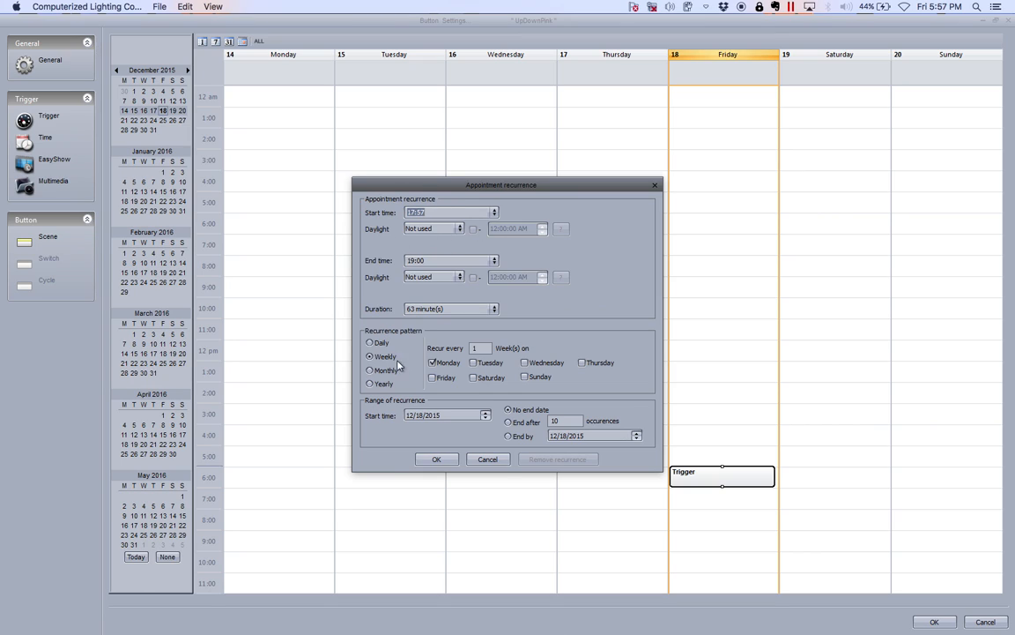
Examine the Daily, Weekly, Monthly and Yearly recurrence patterns, ending with Weekly selected.
left_click(373, 342)
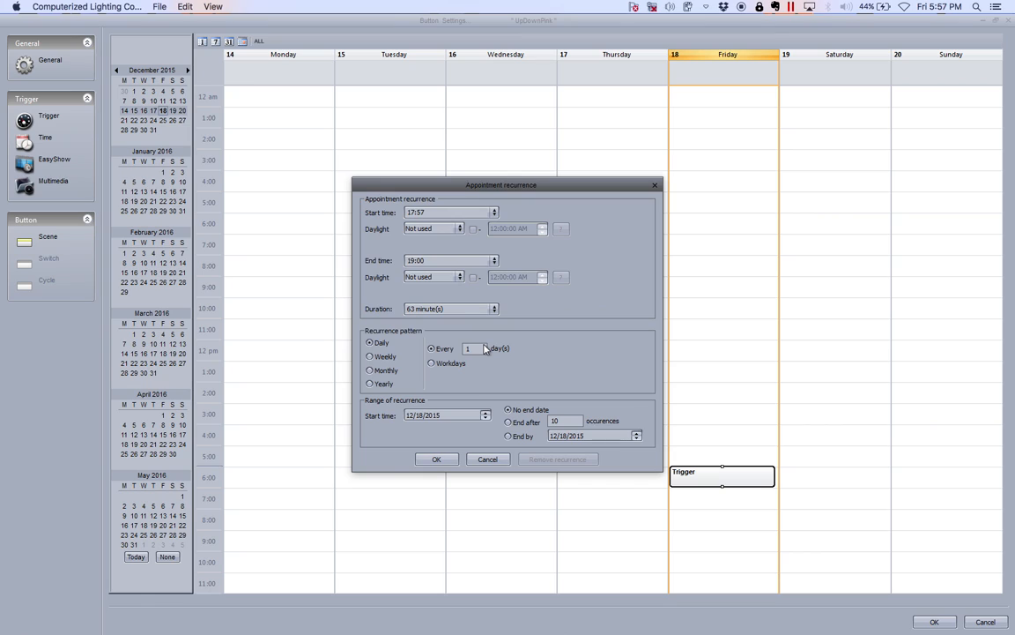
left_click(434, 363)
left_click(432, 349)
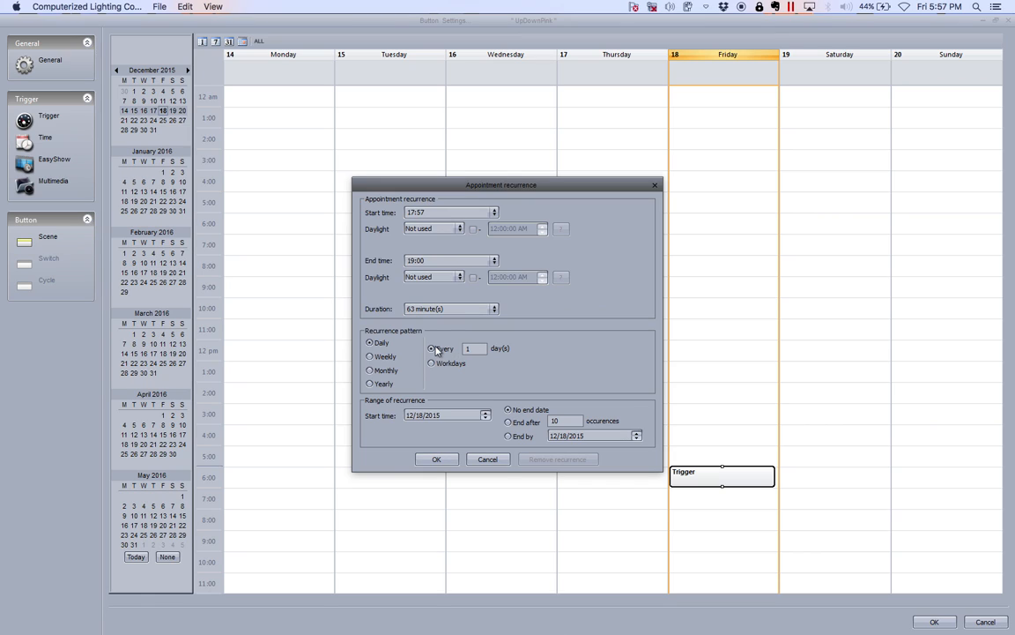
left_click(384, 357)
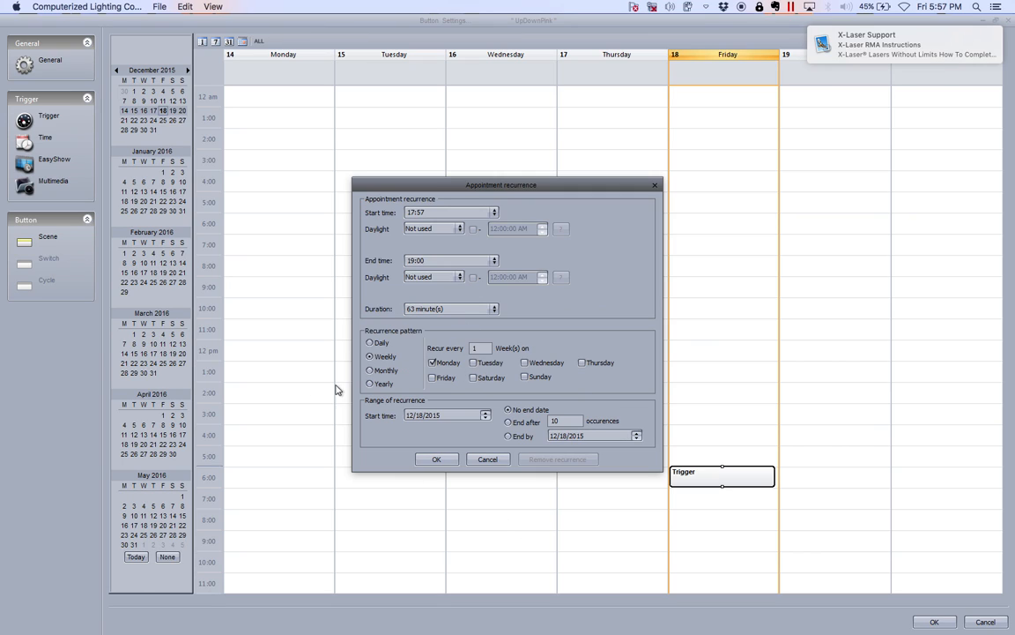
left_click(384, 374)
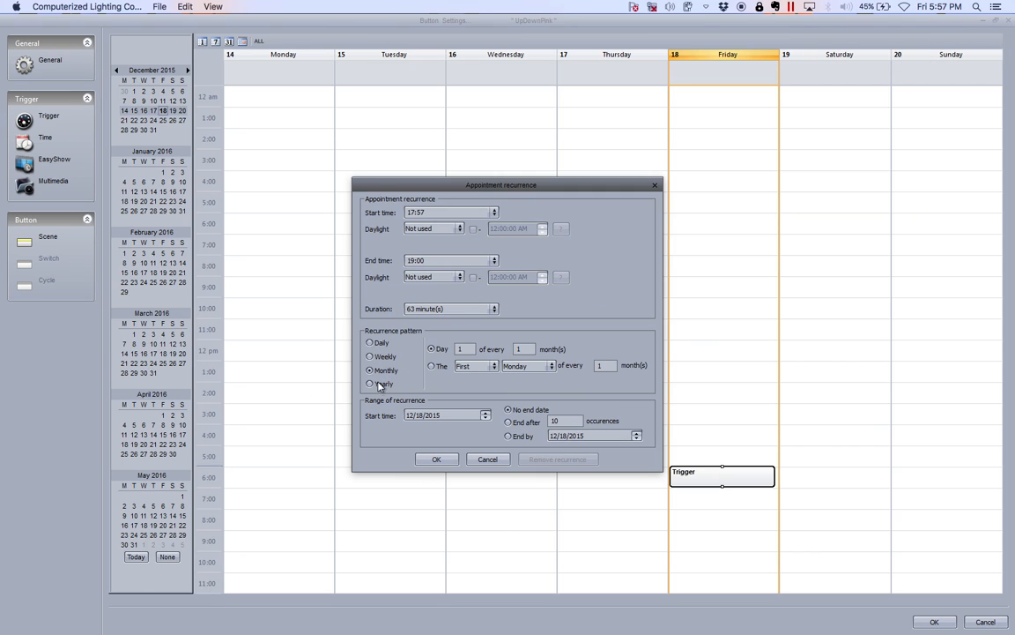
left_click(371, 384)
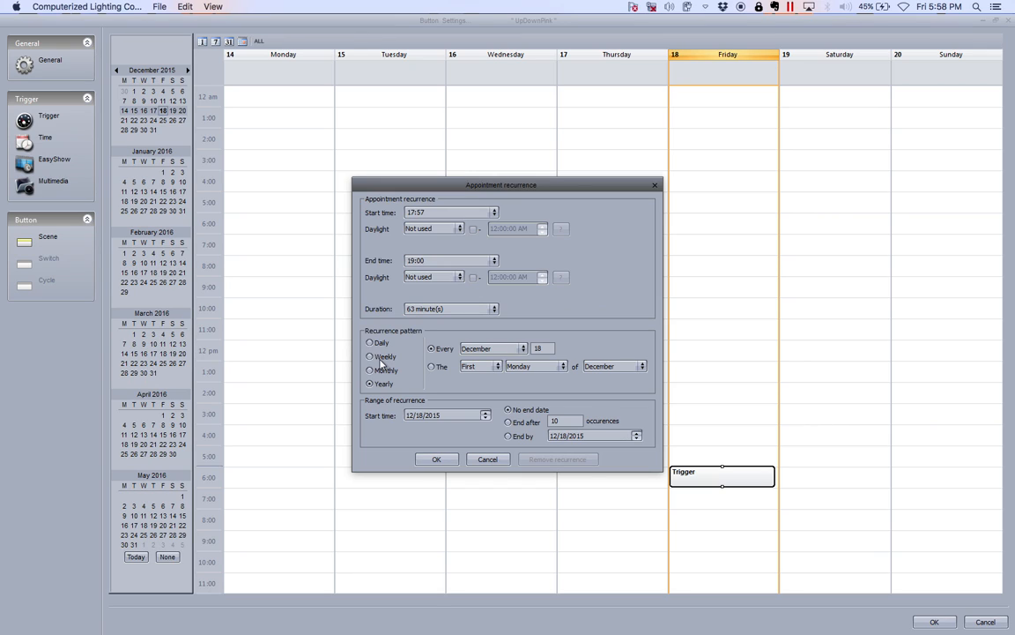
left_click(381, 357)
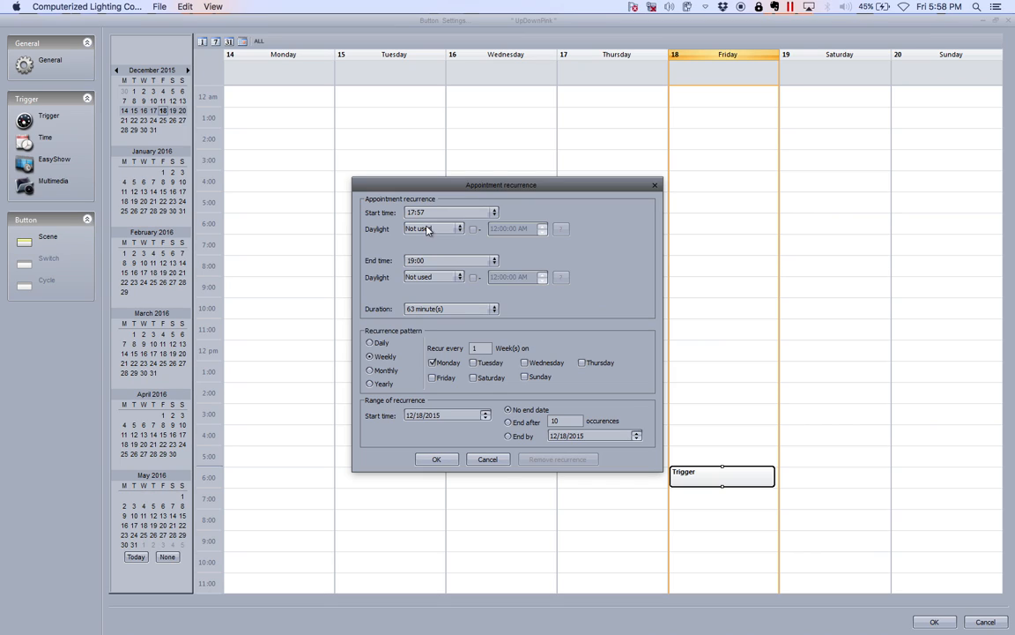
Set the recurrence's start daylight option to Sunrise and its location country to USA.
left_click(428, 229)
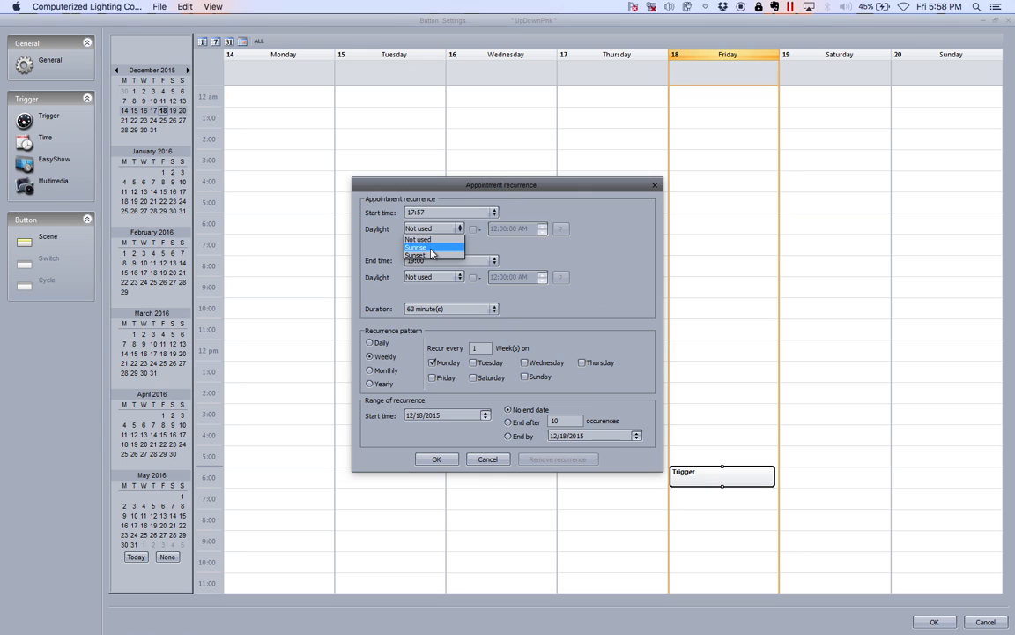
left_click(430, 249)
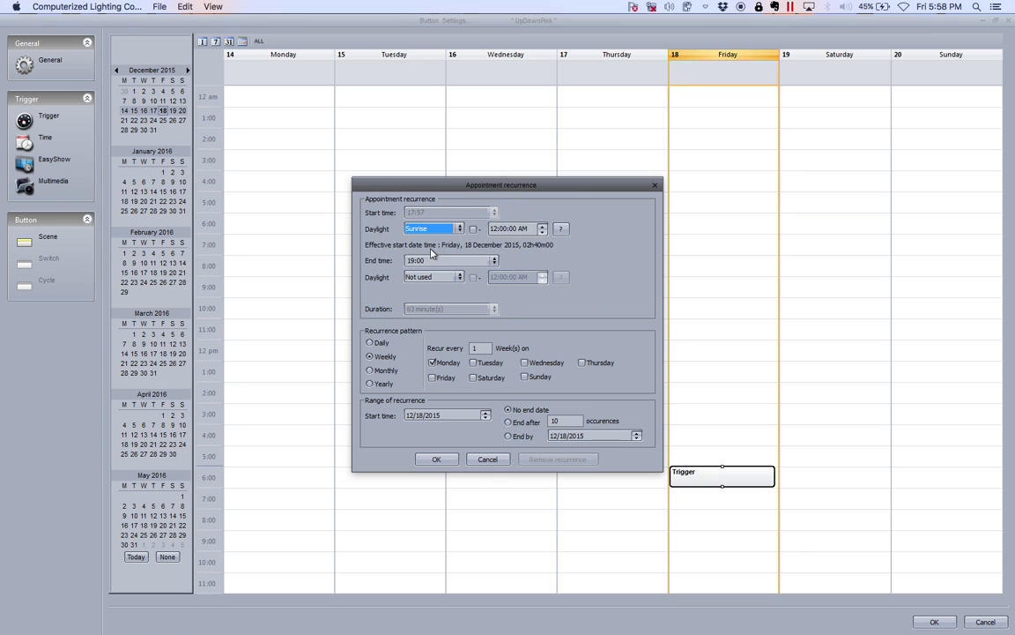
left_click(562, 230)
left_click(491, 282)
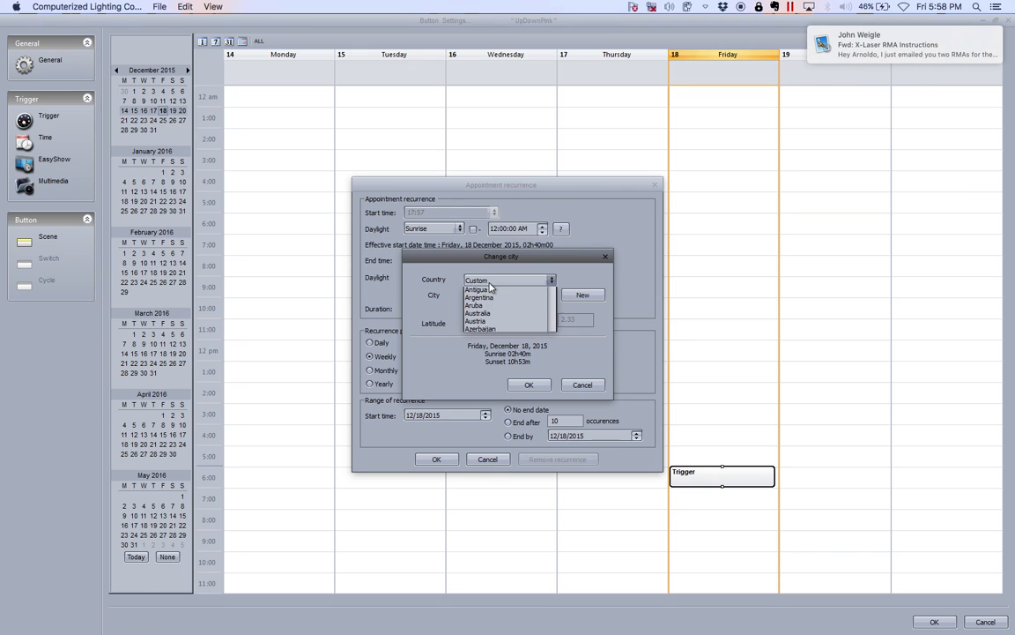
key("u")
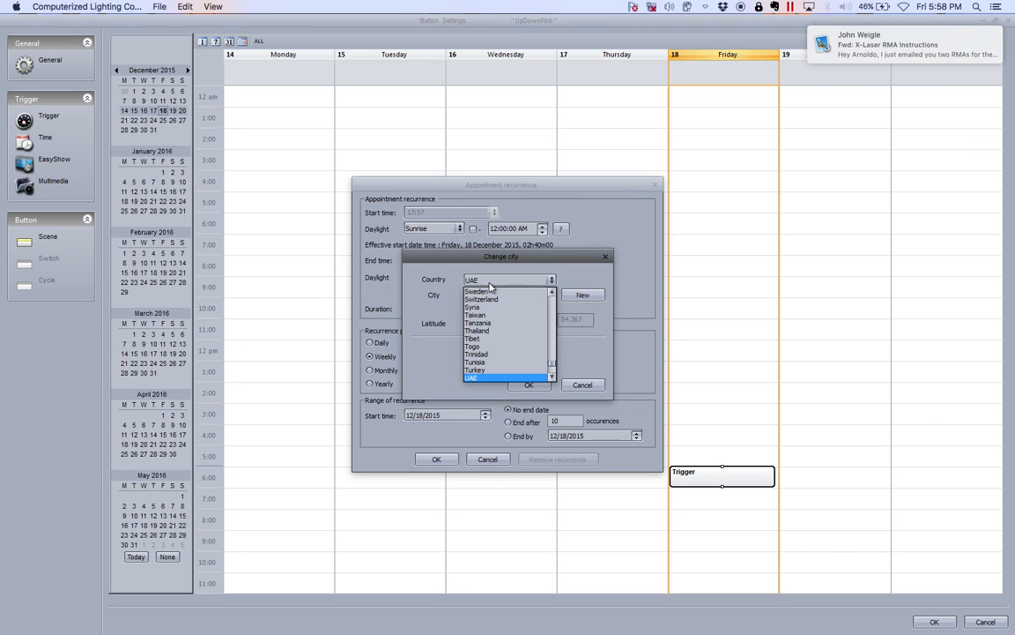
left_click(552, 377)
left_click(552, 377)
left_click(553, 378)
left_click(553, 378)
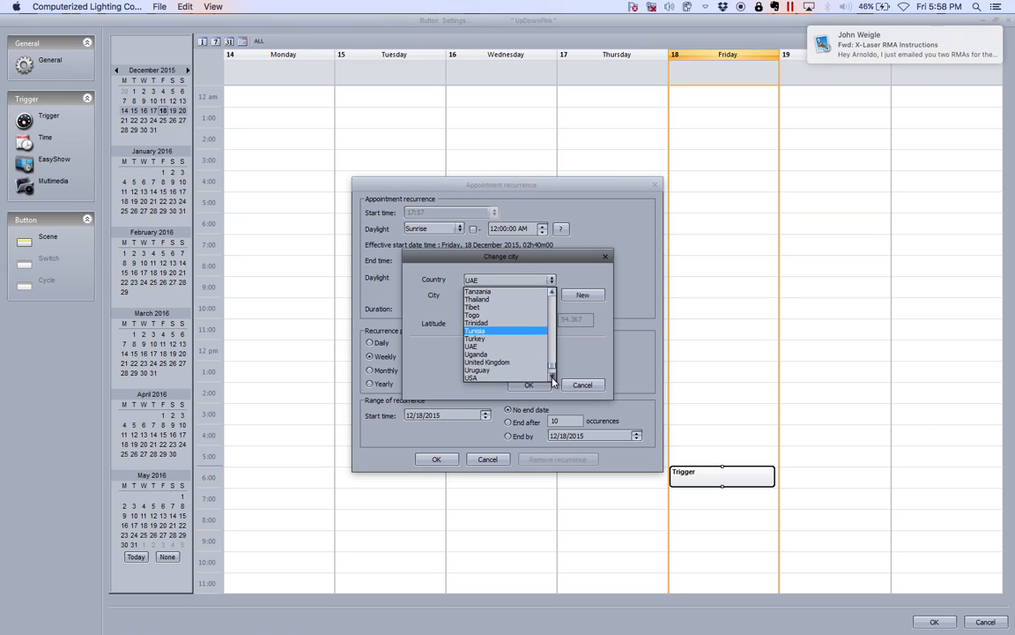
left_click(508, 369)
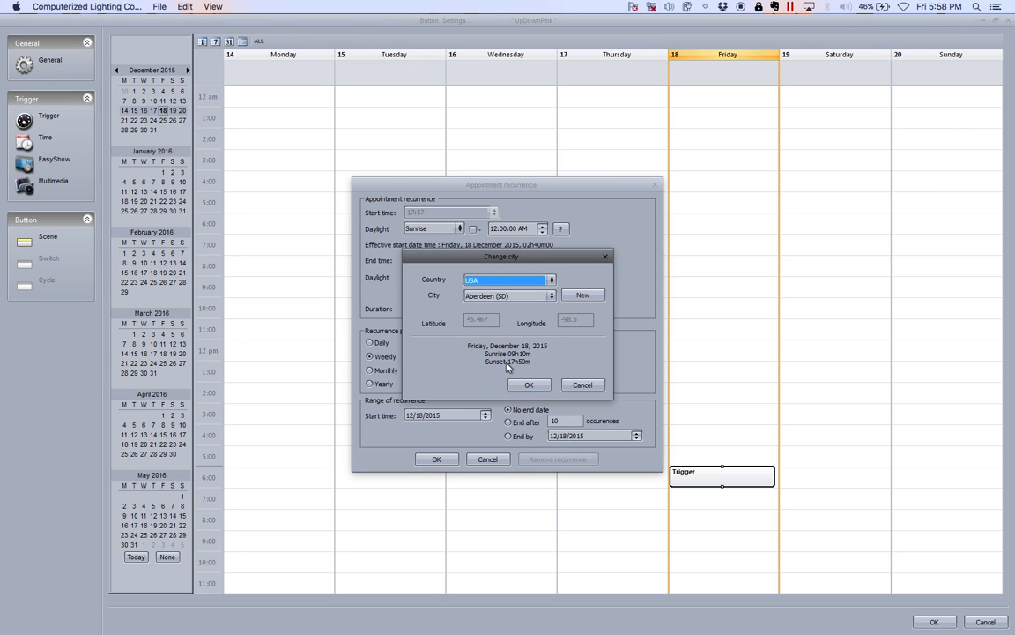
Set the daylight city to Orlando (FL) and apply the location to all sunrise and sunset events.
left_click(526, 297)
key("o")
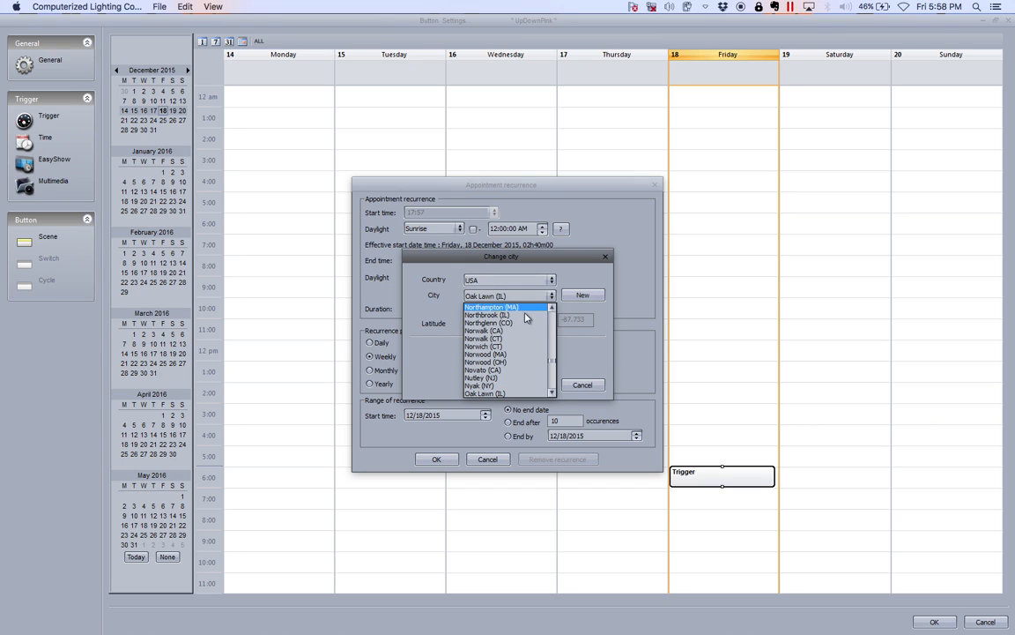
left_click(553, 393)
left_click(553, 393)
left_click(553, 393)
left_click(553, 393)
left_click(552, 393)
left_click(553, 393)
left_click(553, 393)
left_click(552, 393)
left_click(553, 393)
left_click(553, 393)
left_click(552, 393)
left_click(553, 393)
left_click(552, 393)
left_click(553, 393)
left_click(552, 393)
left_click(552, 393)
left_click(553, 393)
left_click(553, 394)
left_click(553, 393)
left_click(552, 393)
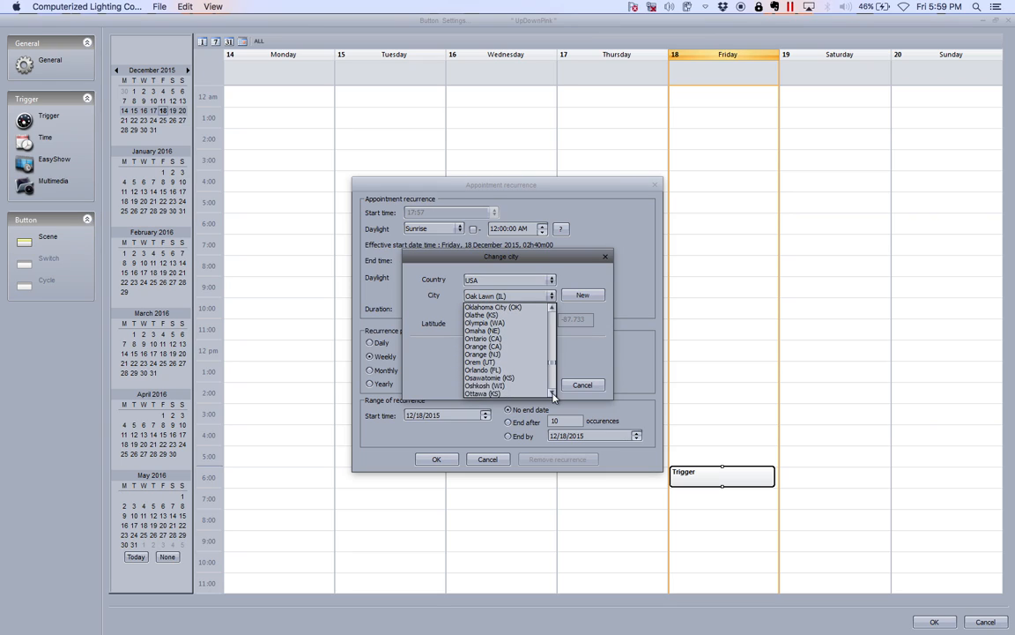
left_click(511, 371)
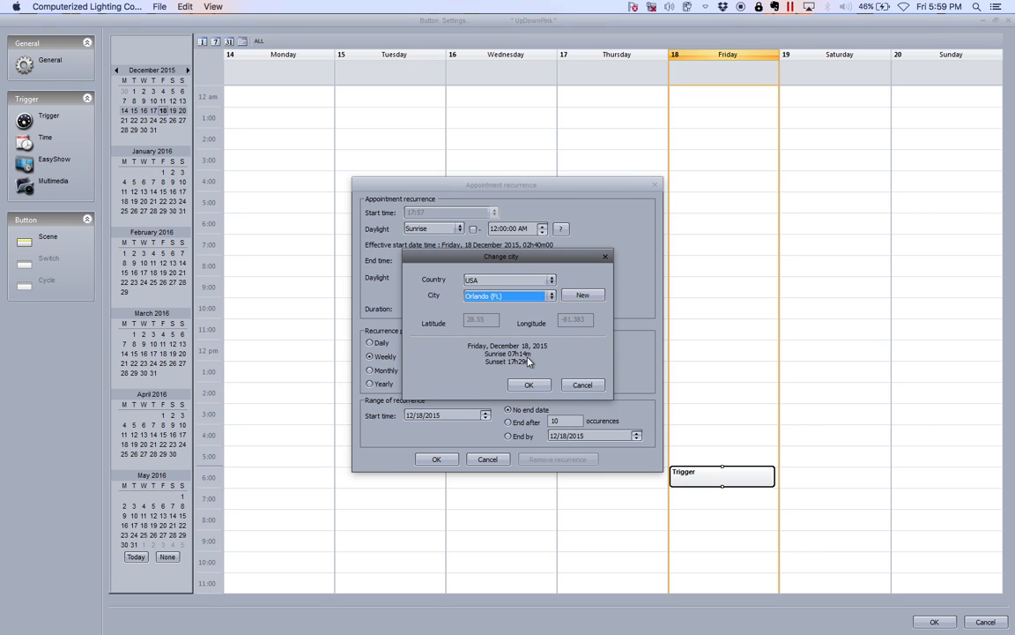
left_click(529, 384)
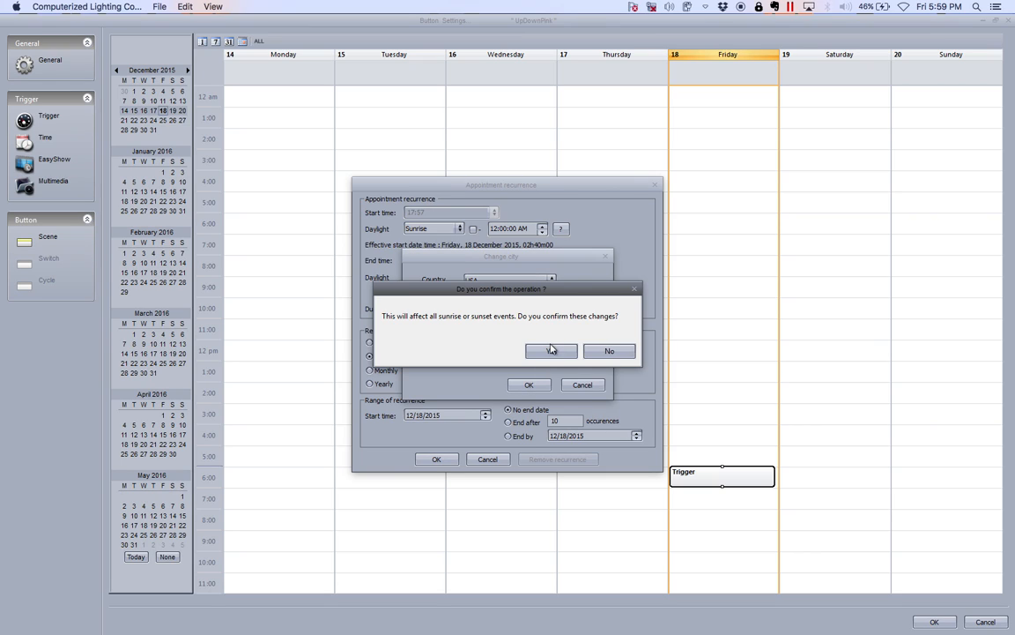
left_click(551, 350)
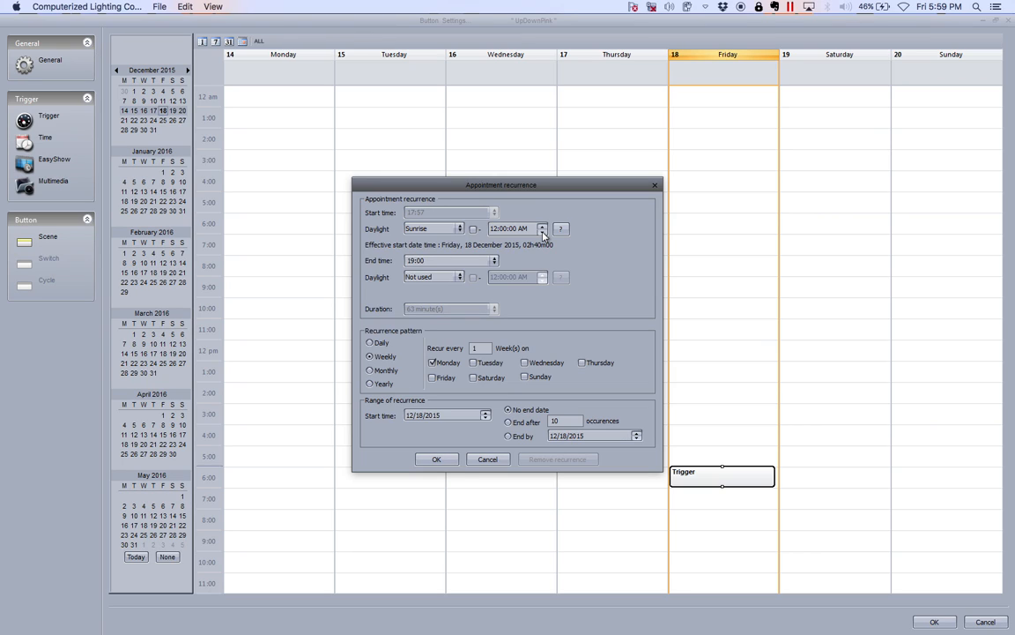
Set the recurrence's start daylight option to Sunset and its end daylight option to Sunrise.
left_click(431, 228)
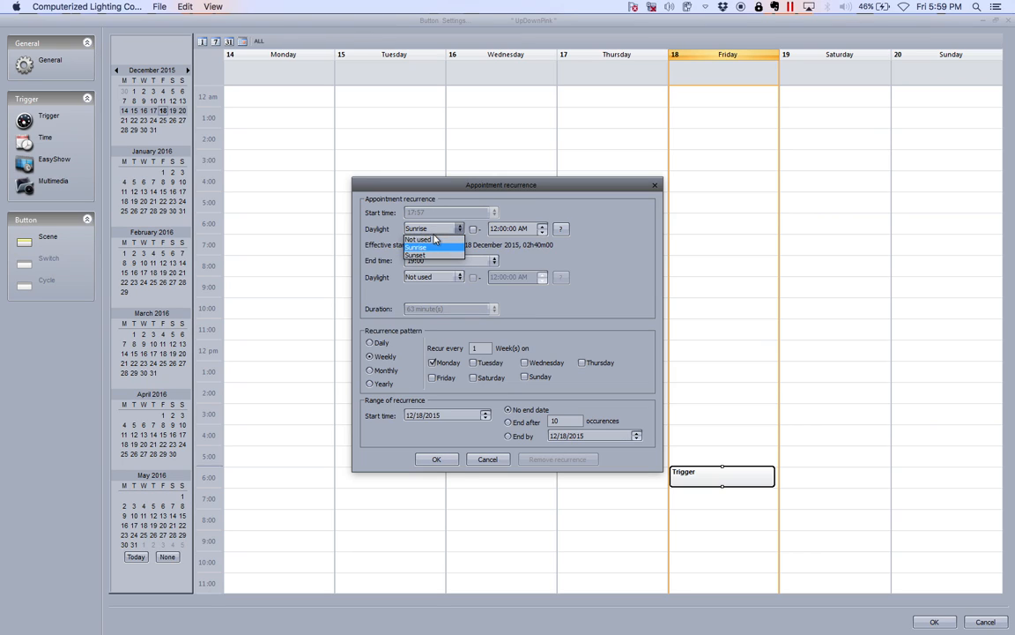
left_click(430, 258)
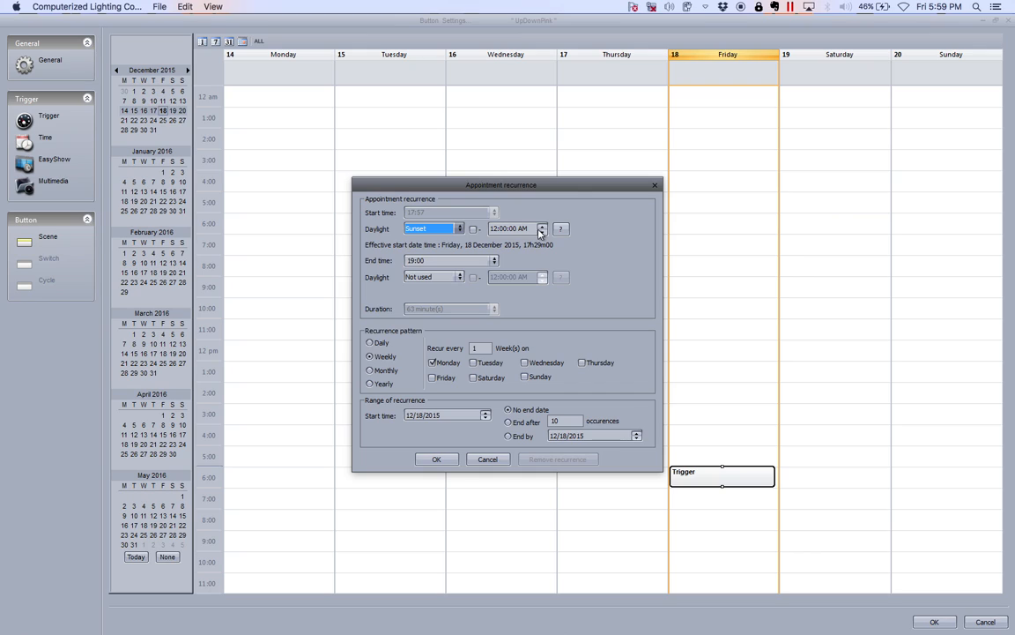
left_click(503, 230)
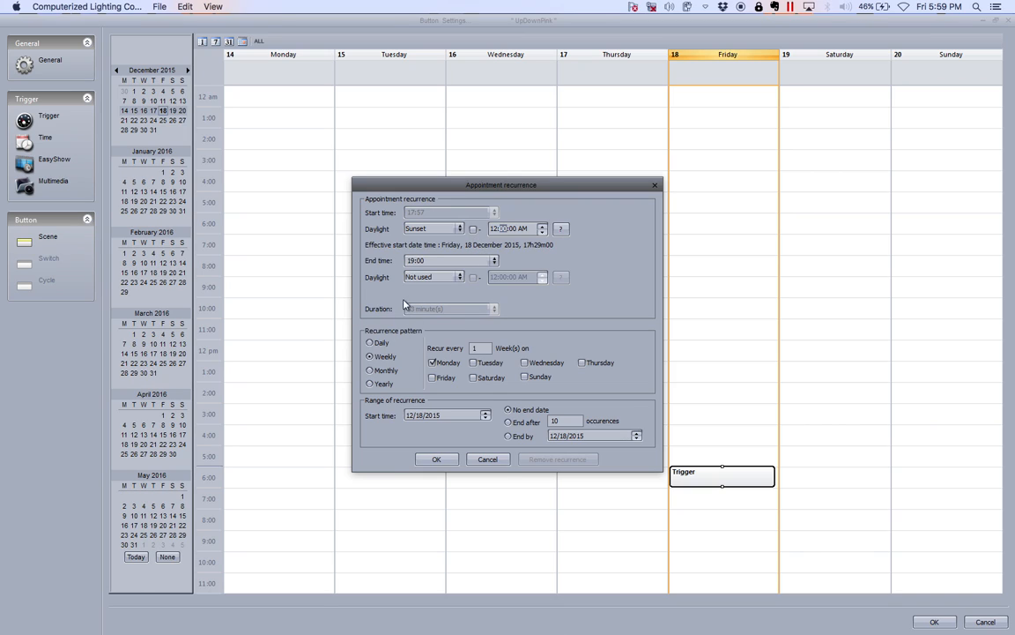
left_click(410, 260)
left_click(494, 261)
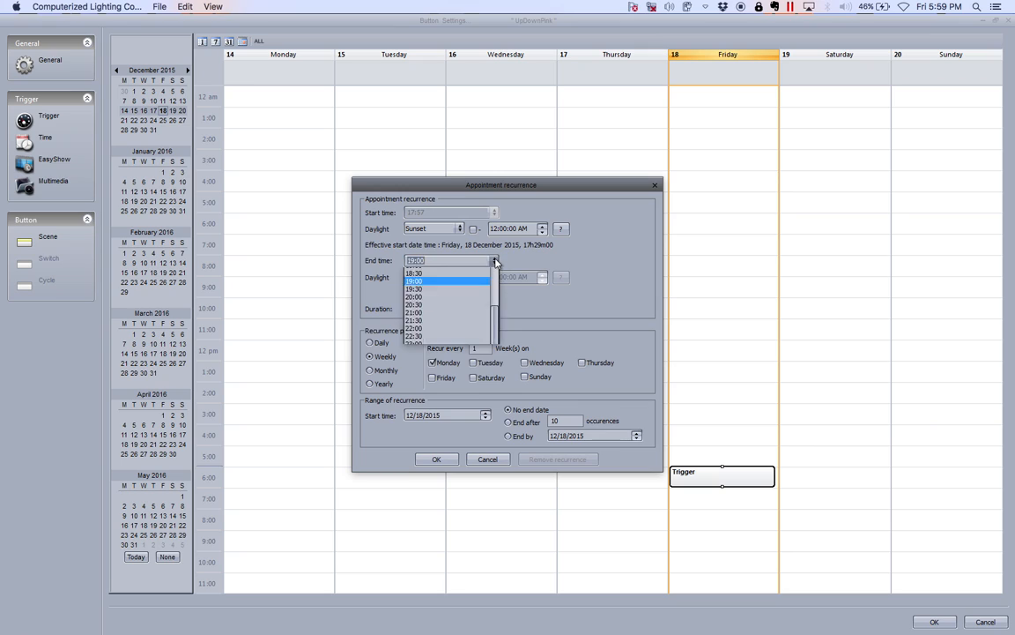
left_click(488, 259)
left_click(437, 279)
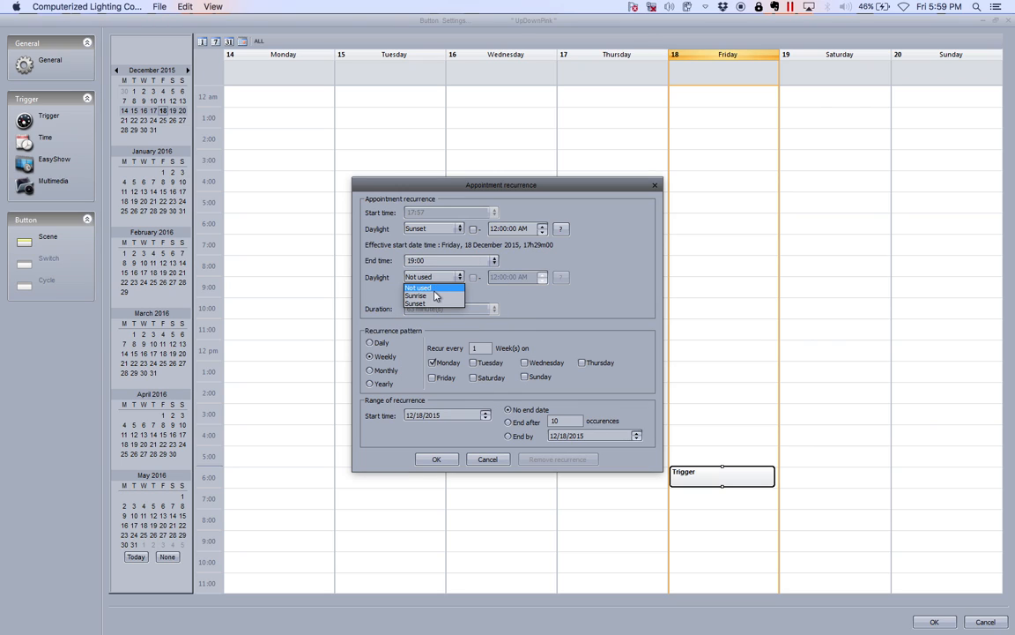
left_click(430, 291)
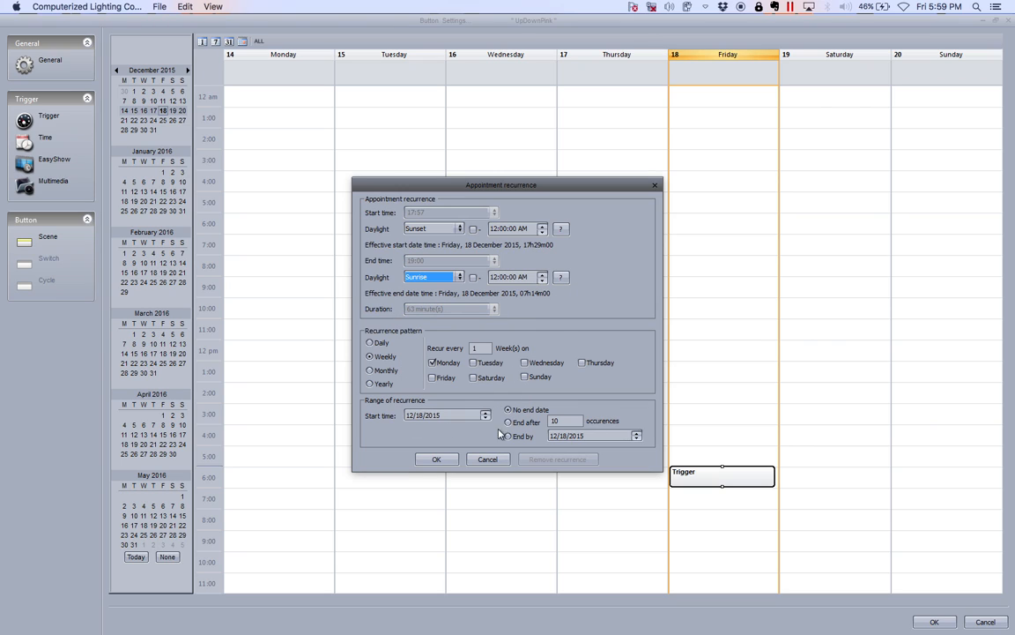
Make the Trigger event recur weekly on Wednesday, Friday and Saturday only, and apply the recurrence to the event.
left_click_drag(518, 185, 683, 169)
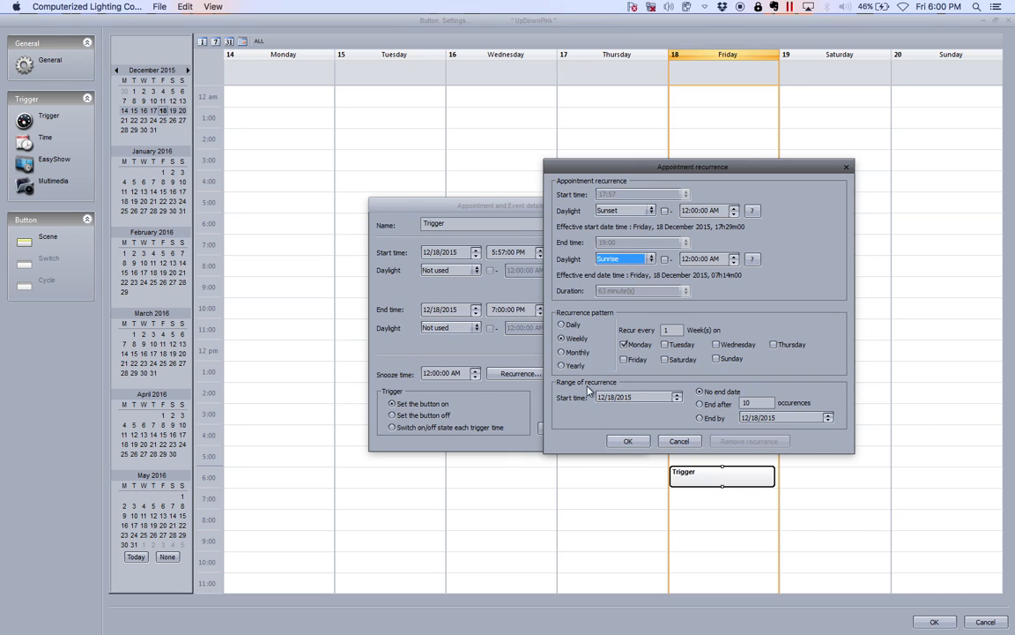
left_click(625, 344)
left_click(668, 360)
left_click(714, 359)
left_click(624, 360)
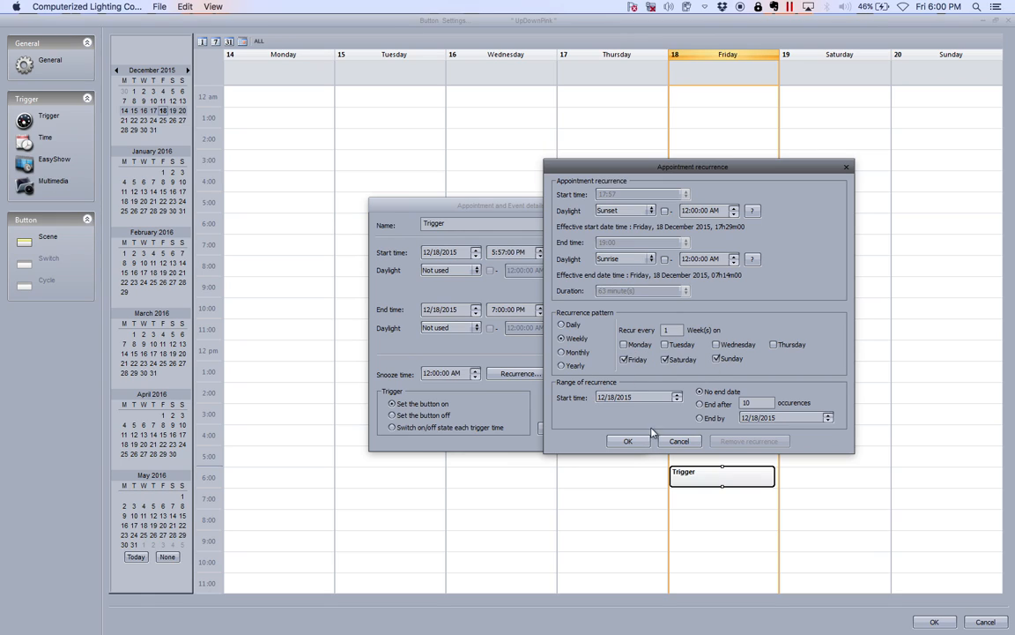
left_click(715, 359)
left_click(717, 345)
left_click(628, 442)
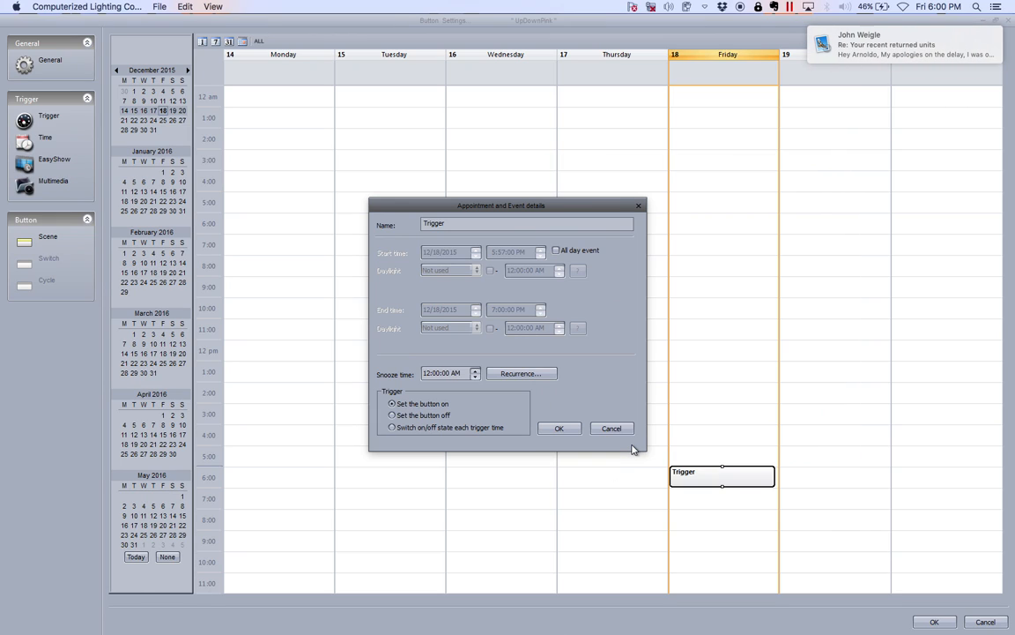
left_click(578, 432)
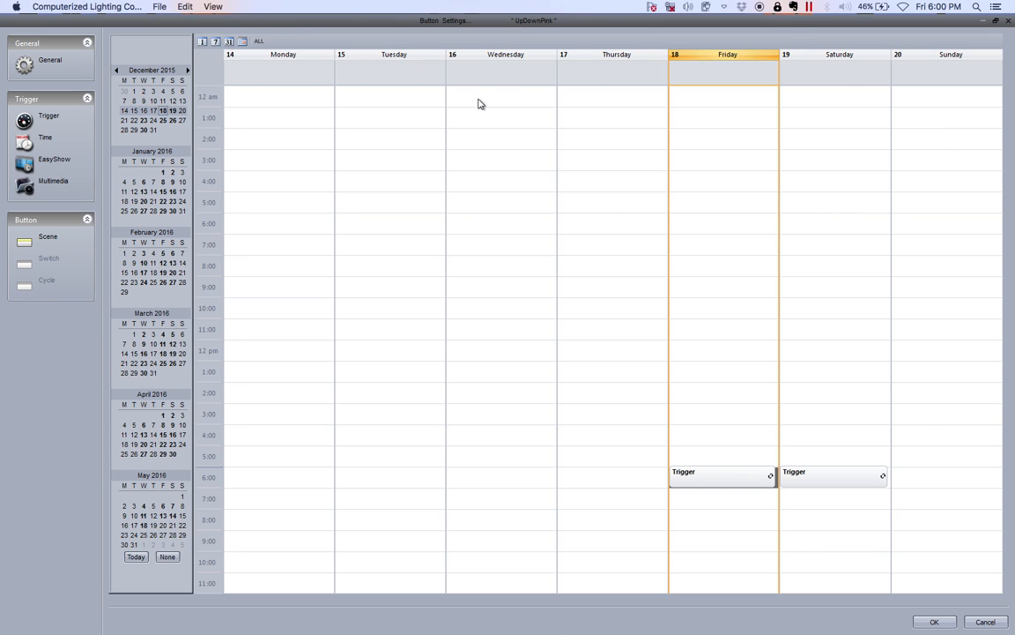
Delete only the Wednesday, March 16, 2016 occurrence of the recurring Trigger event.
left_click(143, 273)
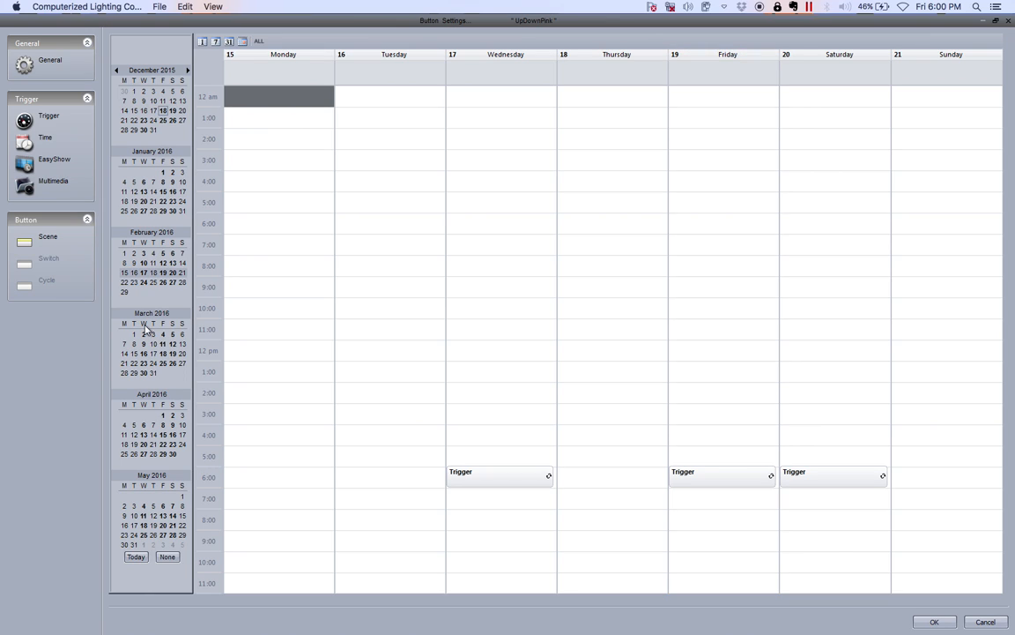
left_click(133, 353)
left_click(489, 483)
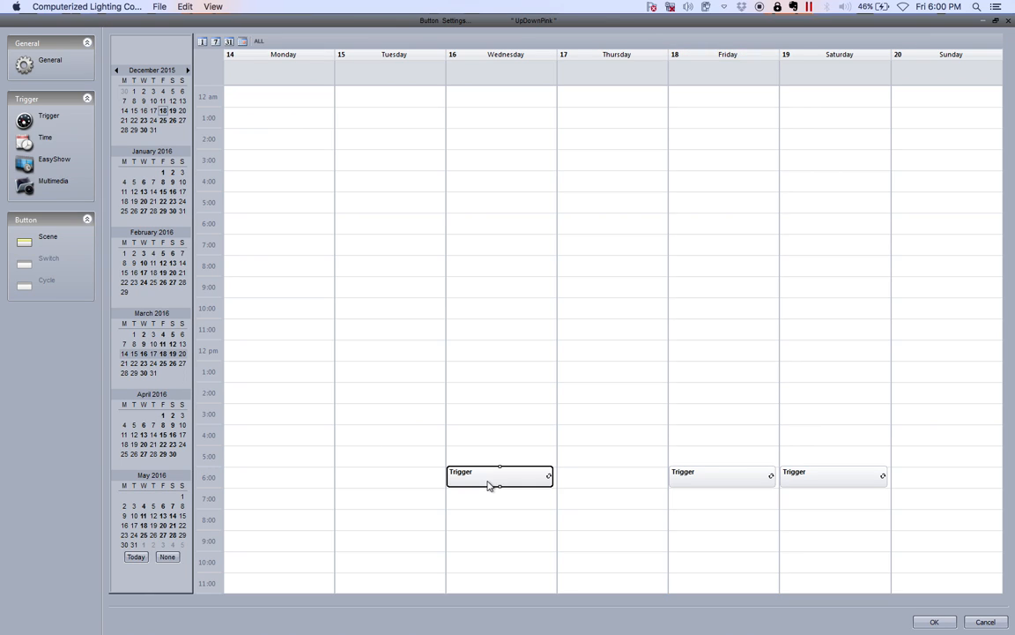
right_click(489, 483)
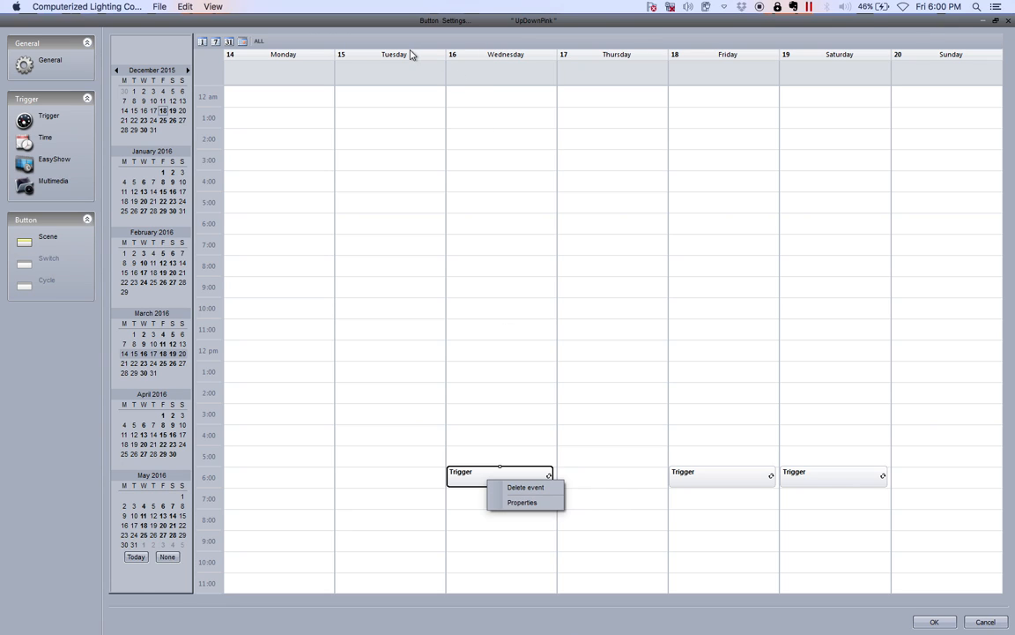
left_click(511, 488)
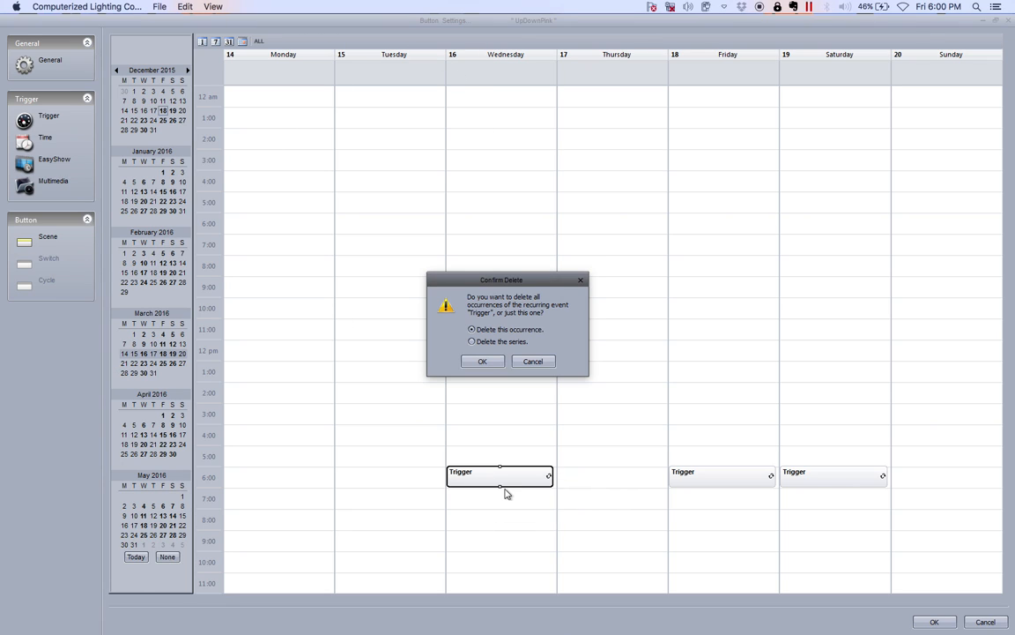
left_click(483, 361)
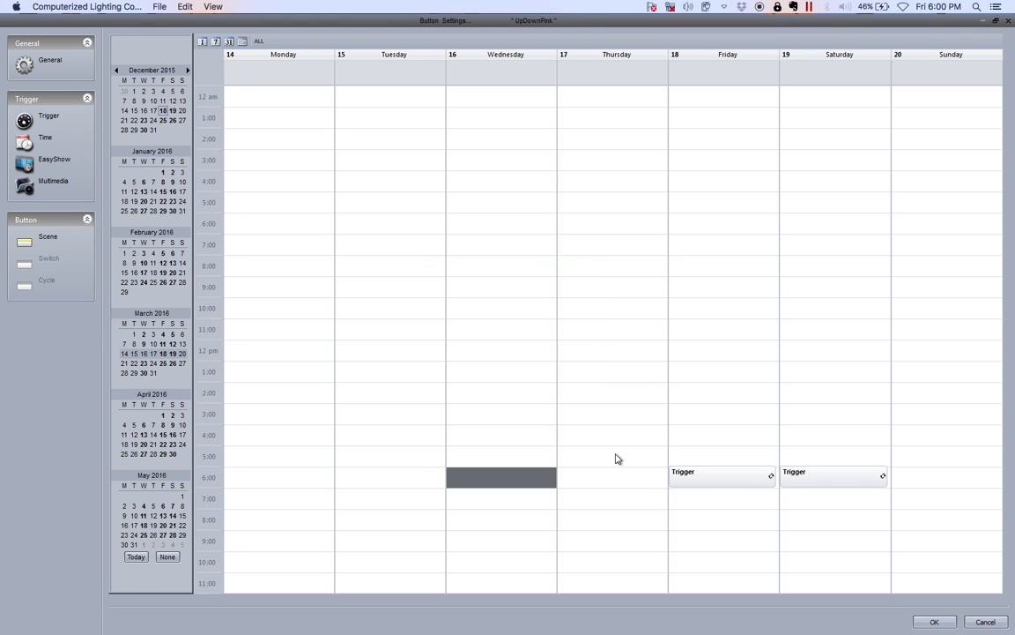
Examine the properties of the single Trigger occurrence on Friday, March 18, 2016, and close them without changes.
left_click(707, 481)
right_click(706, 481)
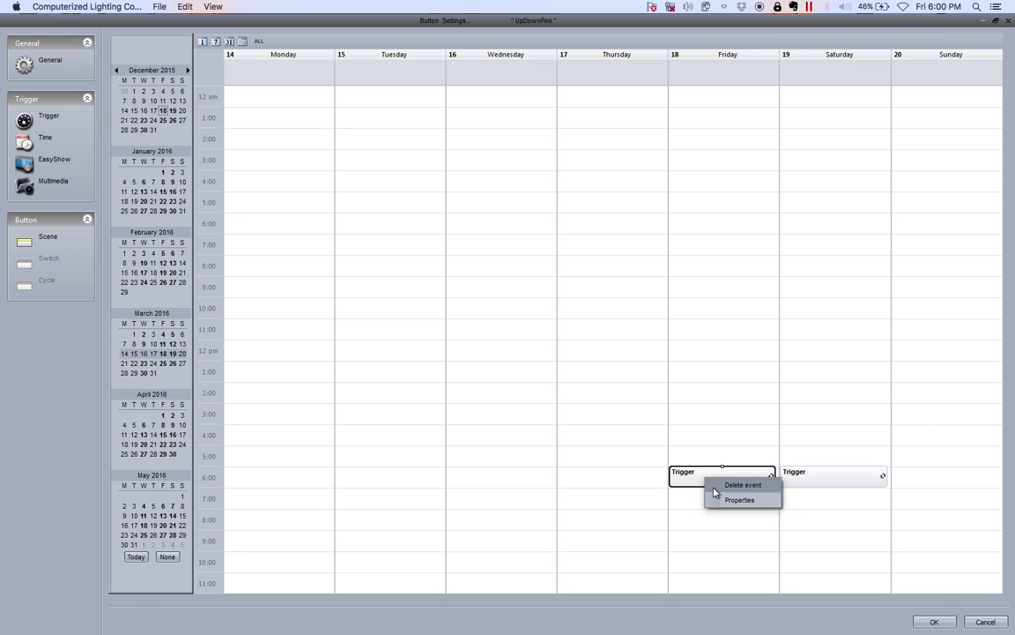
left_click(723, 498)
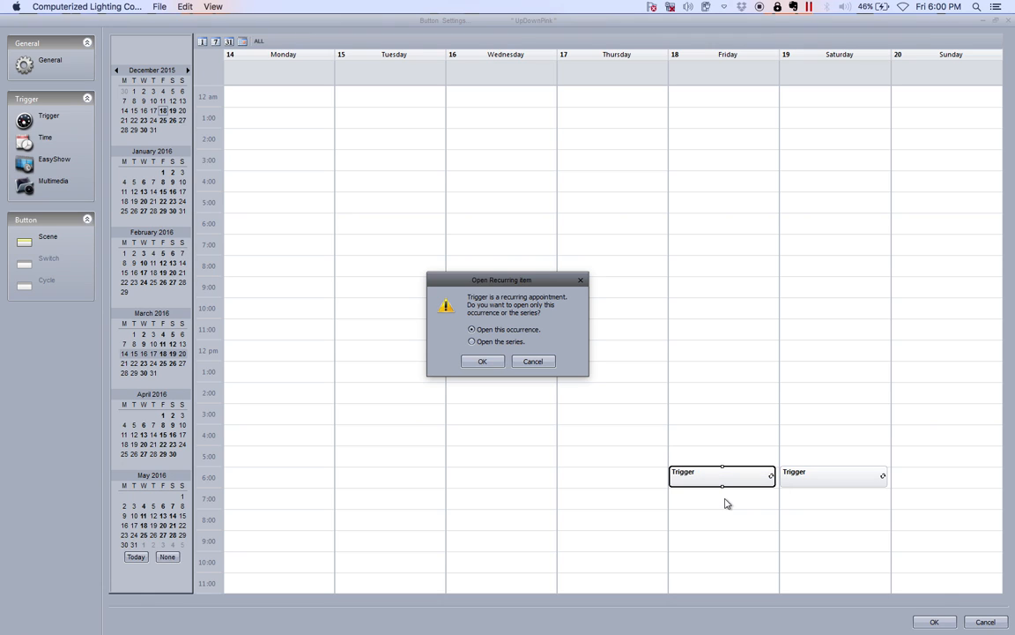
left_click(485, 365)
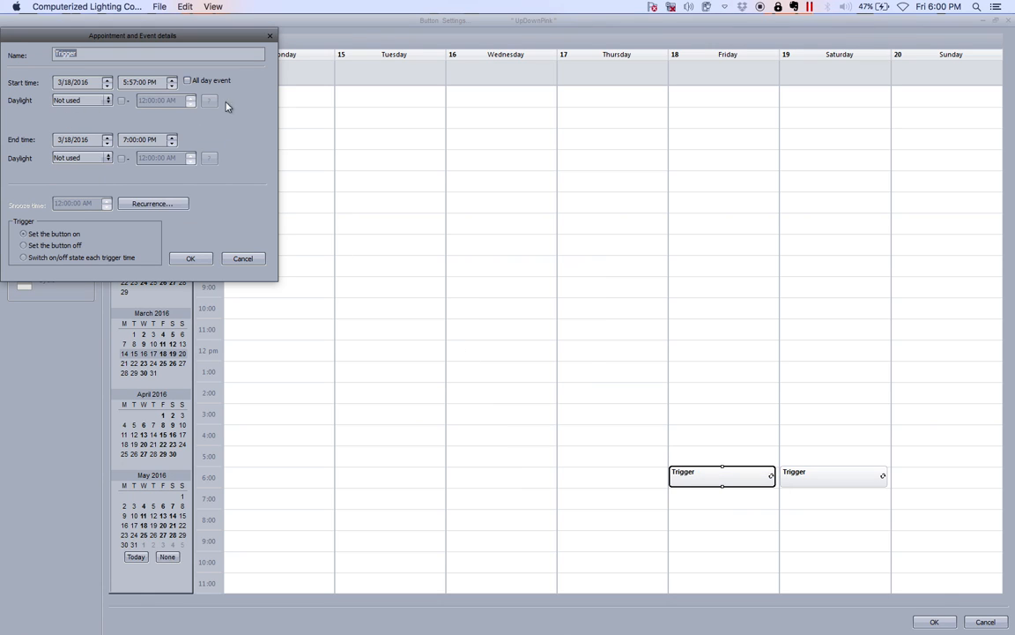
left_click(244, 258)
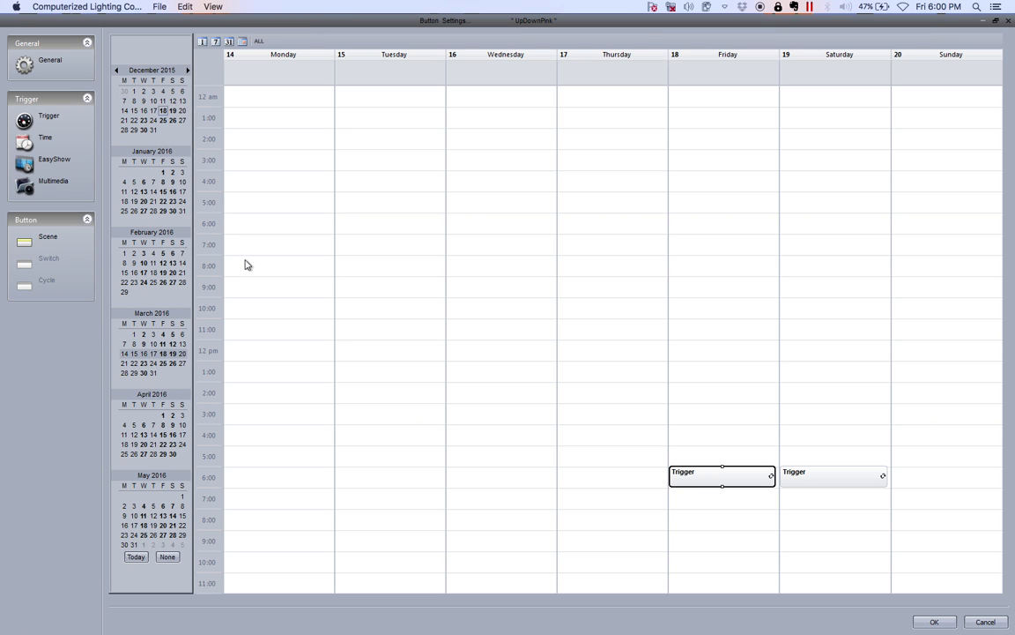
Save UpDownPink's time schedule and switch between the UpDownPink and PurpleRed scenes, ending with UpDownPink active.
left_click(934, 621)
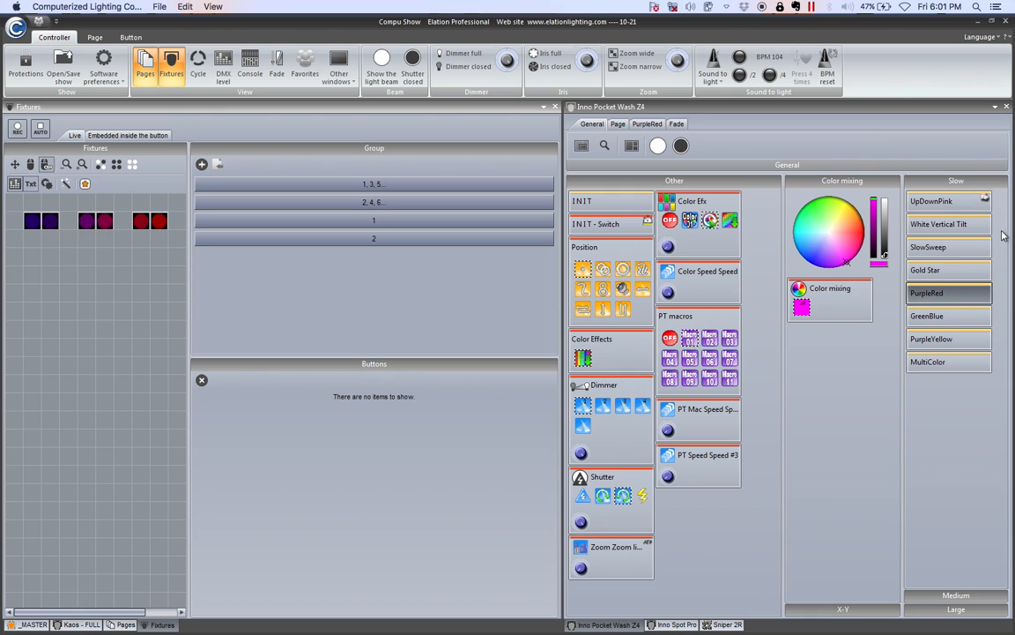
left_click(932, 201)
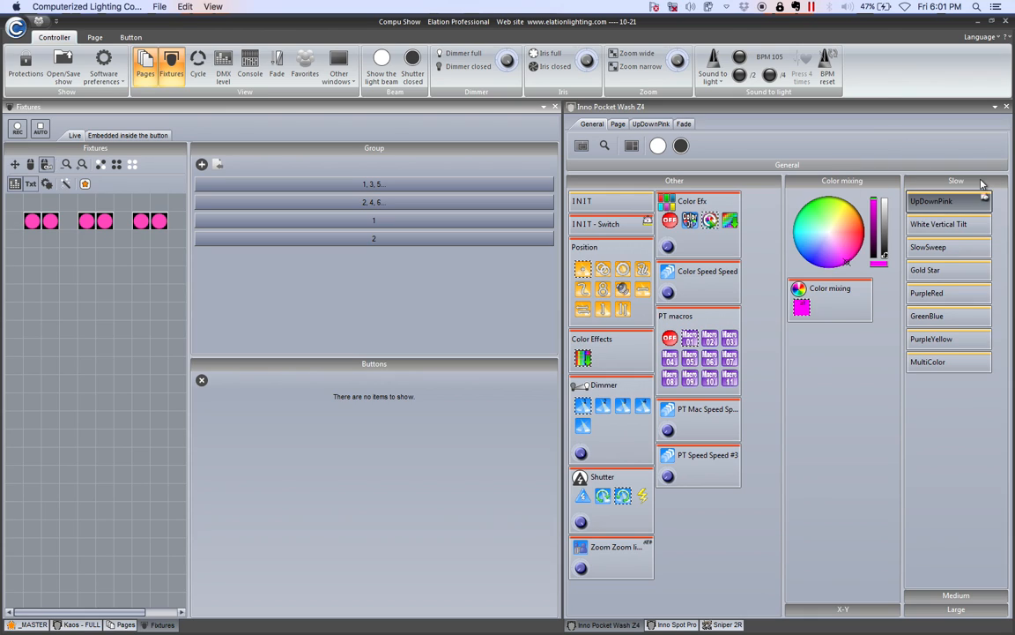
left_click(940, 294)
left_click(937, 202)
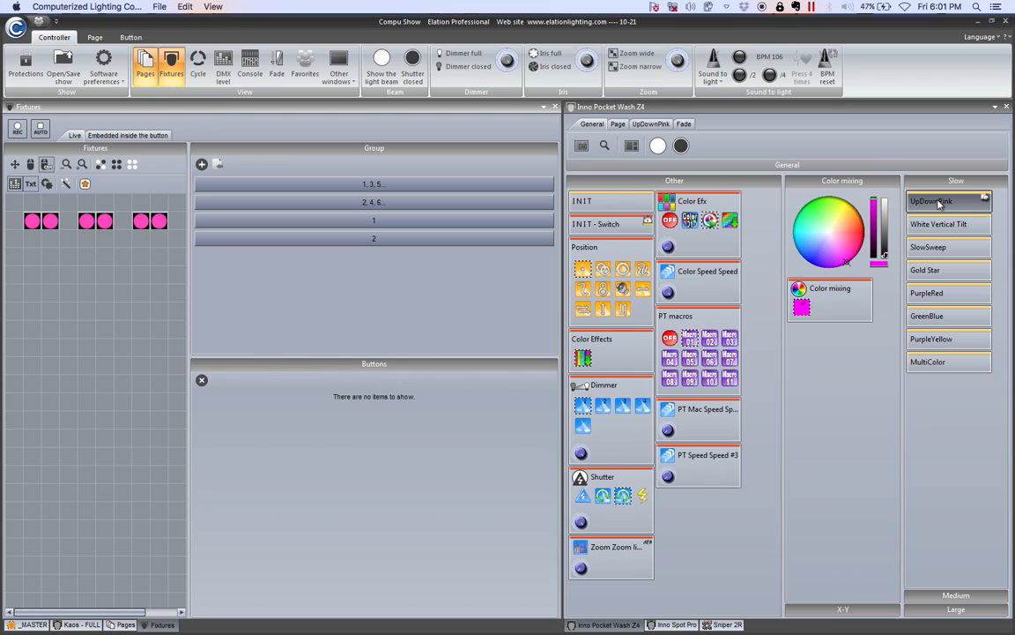